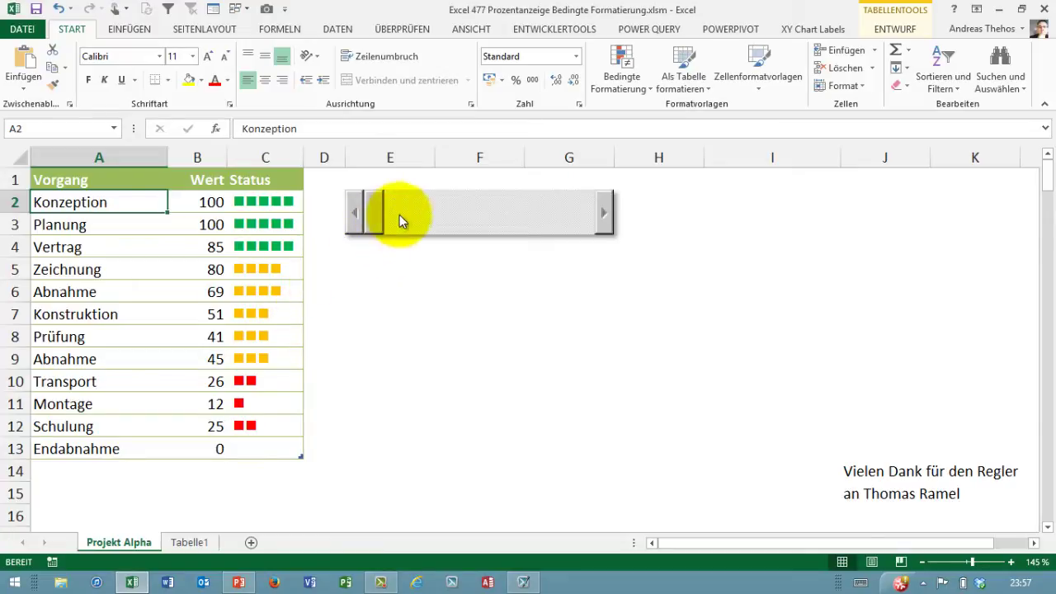
- Use the slider arrows on Konzeption in B2, lowering it toward 92 and raising it again
click(210, 203)
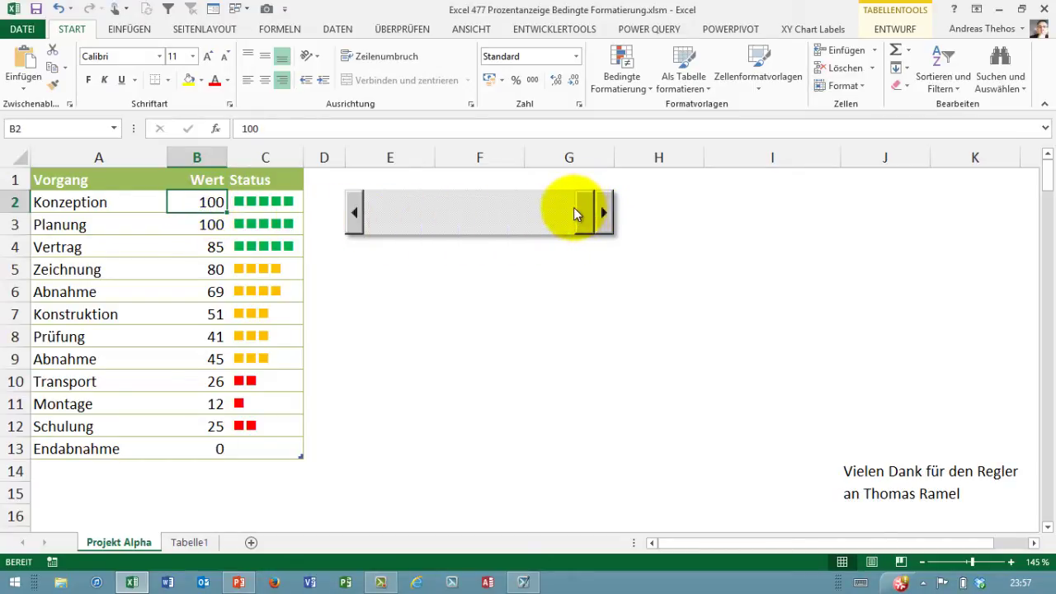
click(353, 213)
click(353, 213)
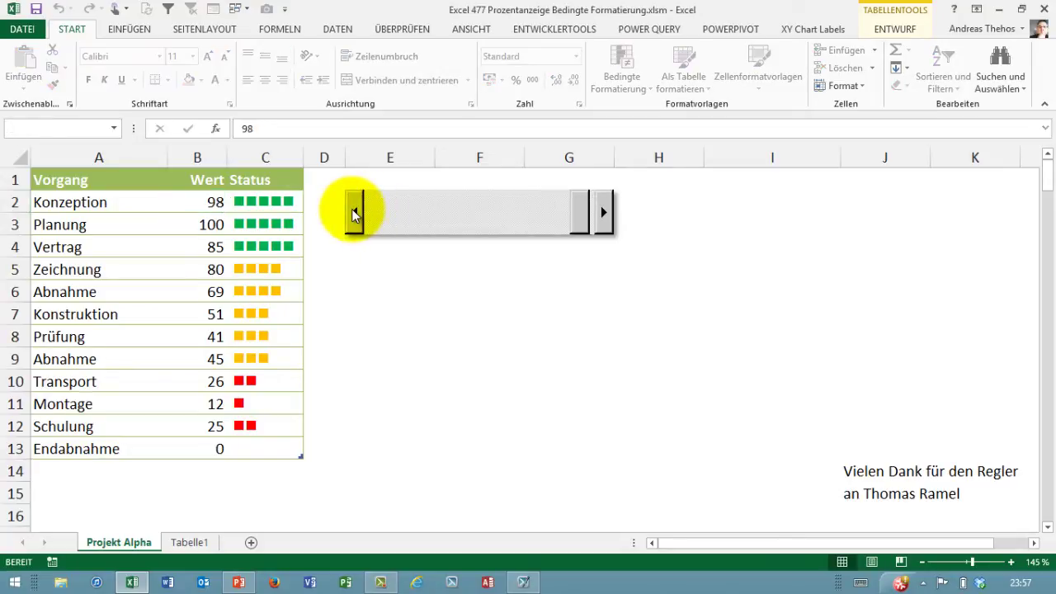
click(353, 213)
click(354, 213)
click(353, 213)
click(353, 213)
click(353, 213)
click(353, 213)
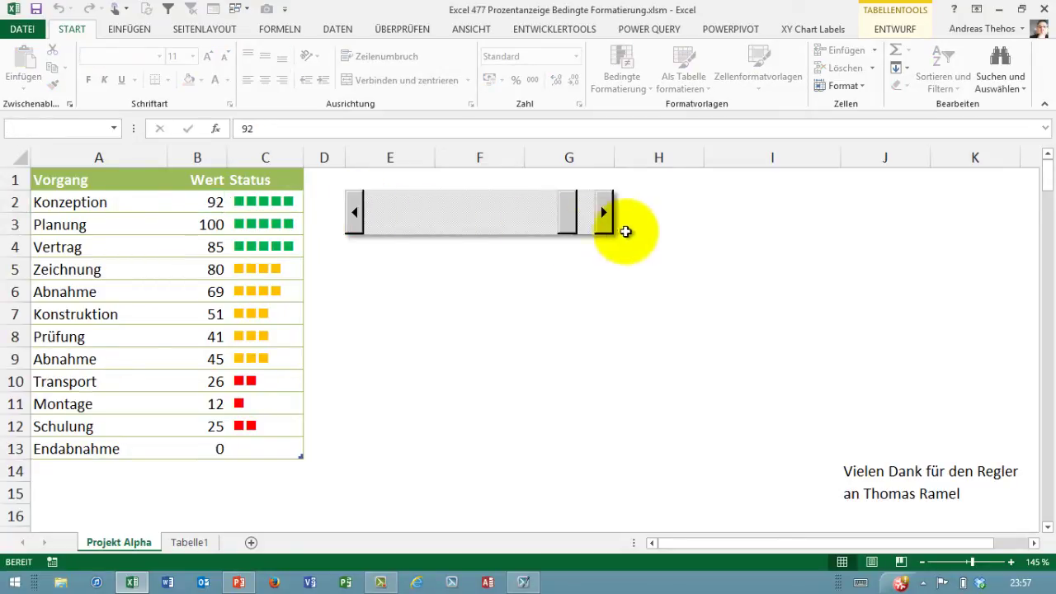
click(608, 216)
click(608, 215)
click(608, 216)
click(608, 216)
click(608, 215)
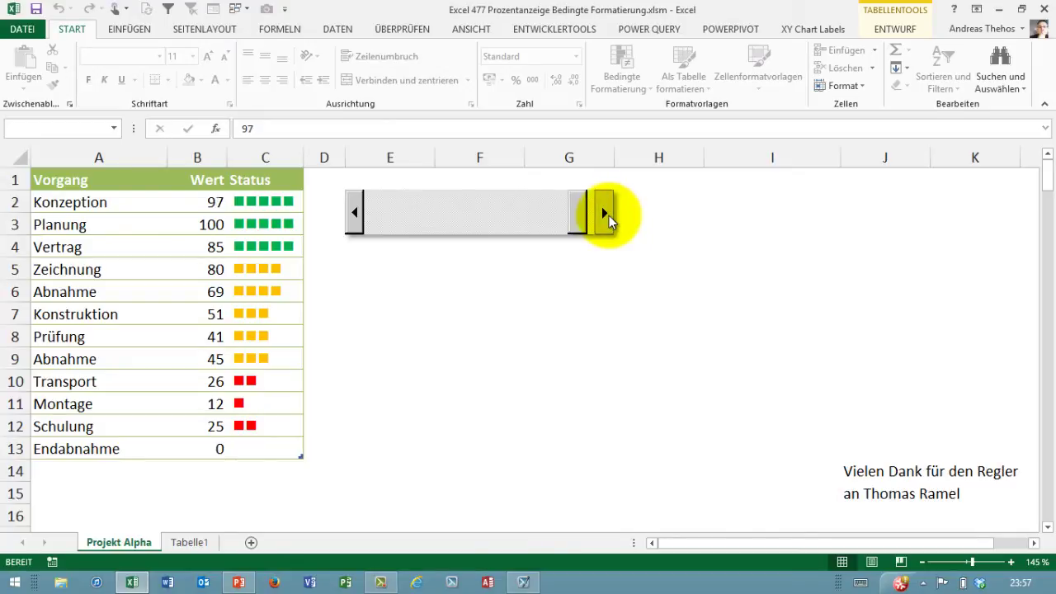
click(608, 215)
click(608, 215)
click(608, 216)
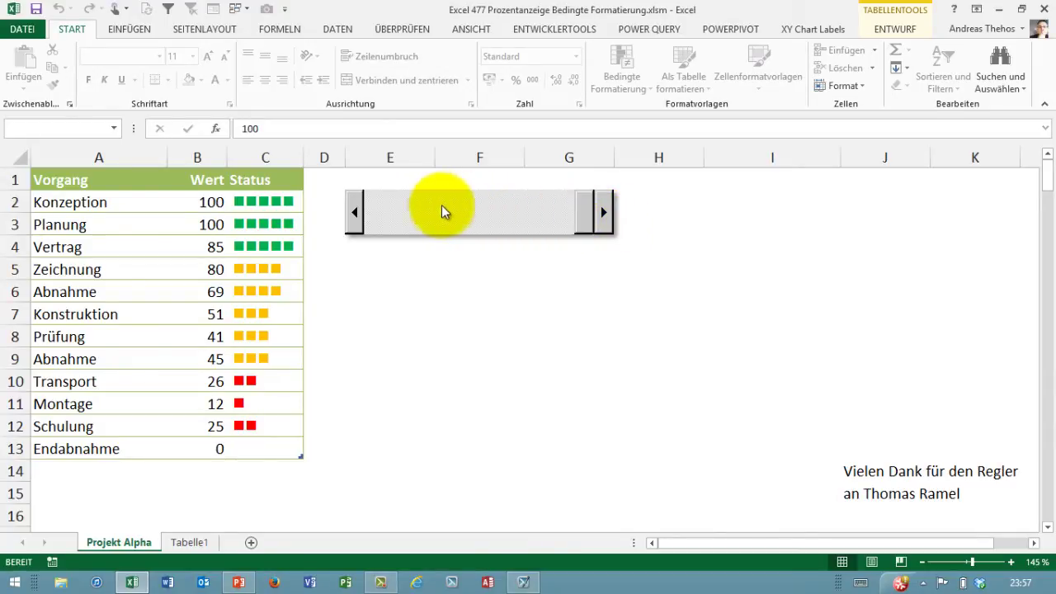
- Move Konzeption in steps of 10 down to 80, then back up to 100
click(390, 213)
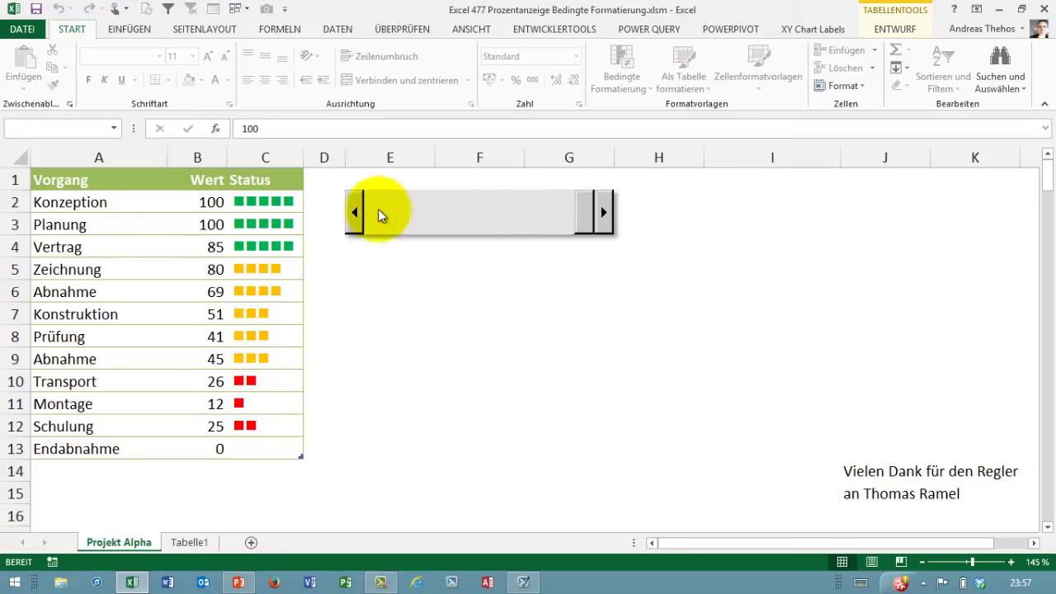
click(386, 210)
click(386, 209)
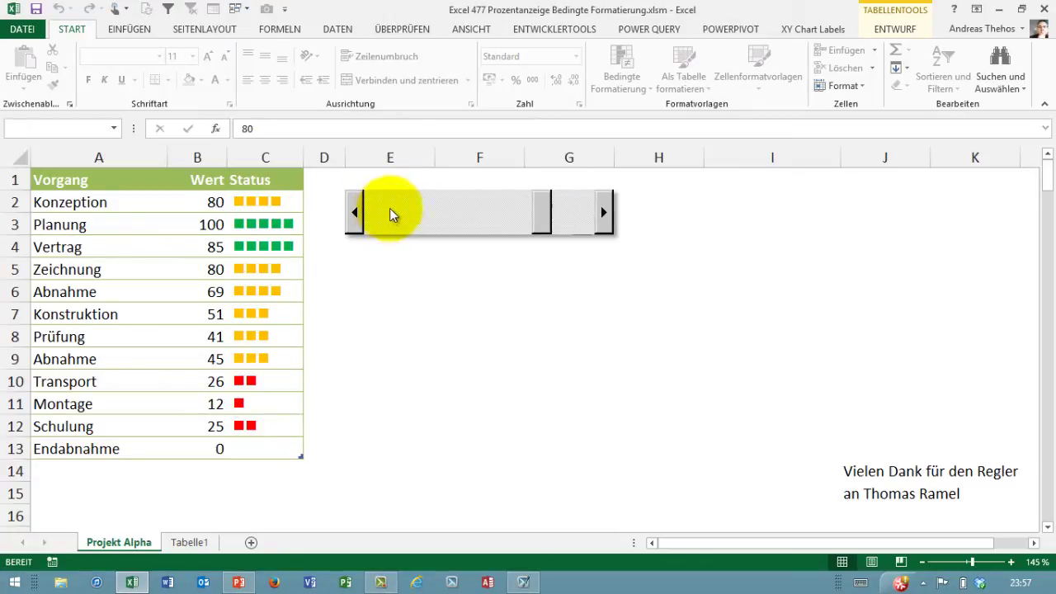
click(576, 213)
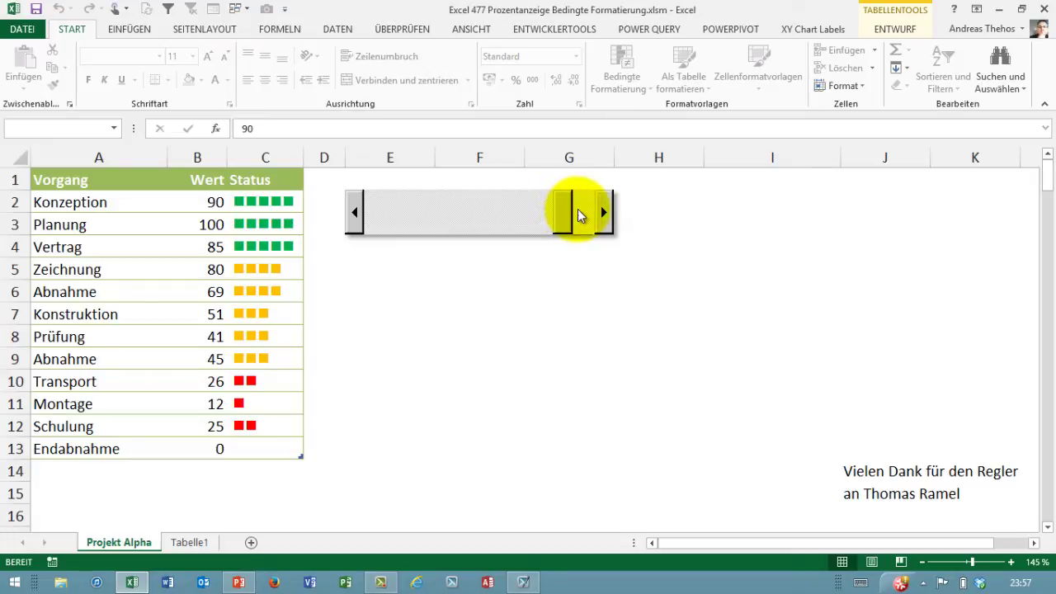
click(579, 215)
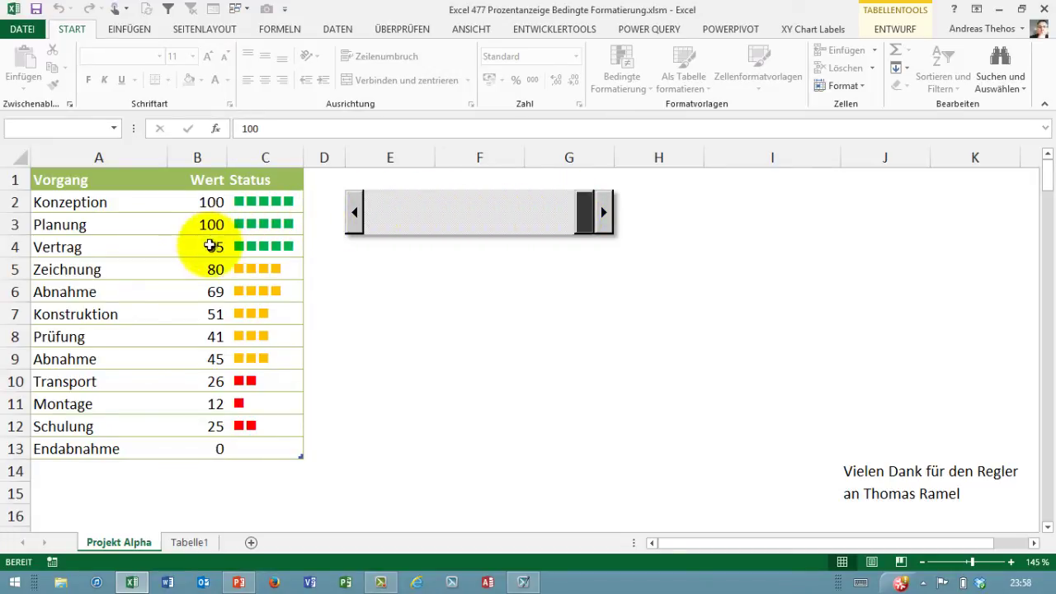
- Lower the Vertrag value in B4 from 85 to 82 with the slider, then select H2
click(204, 249)
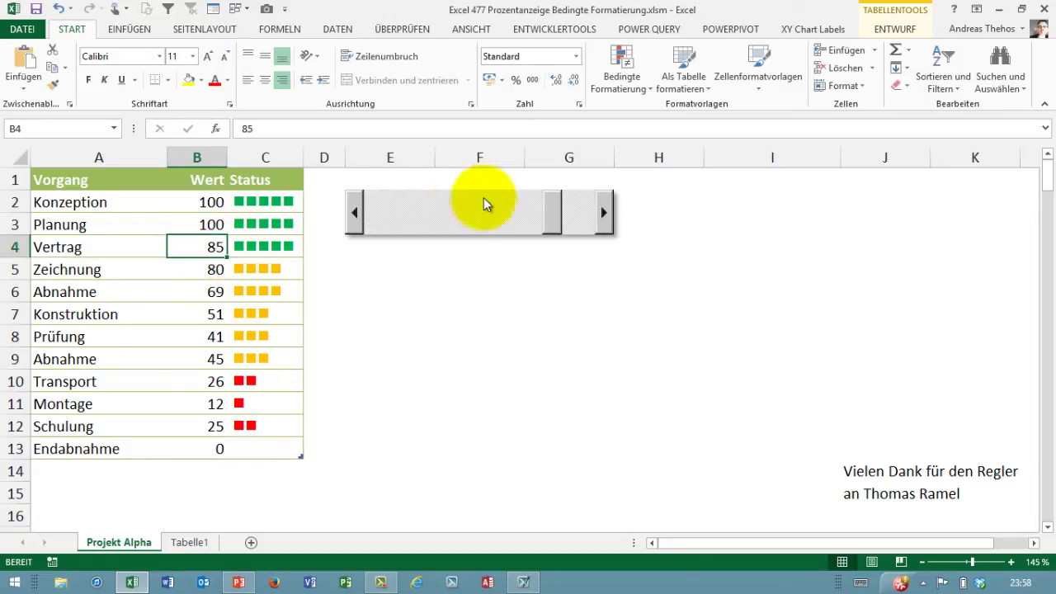
click(354, 212)
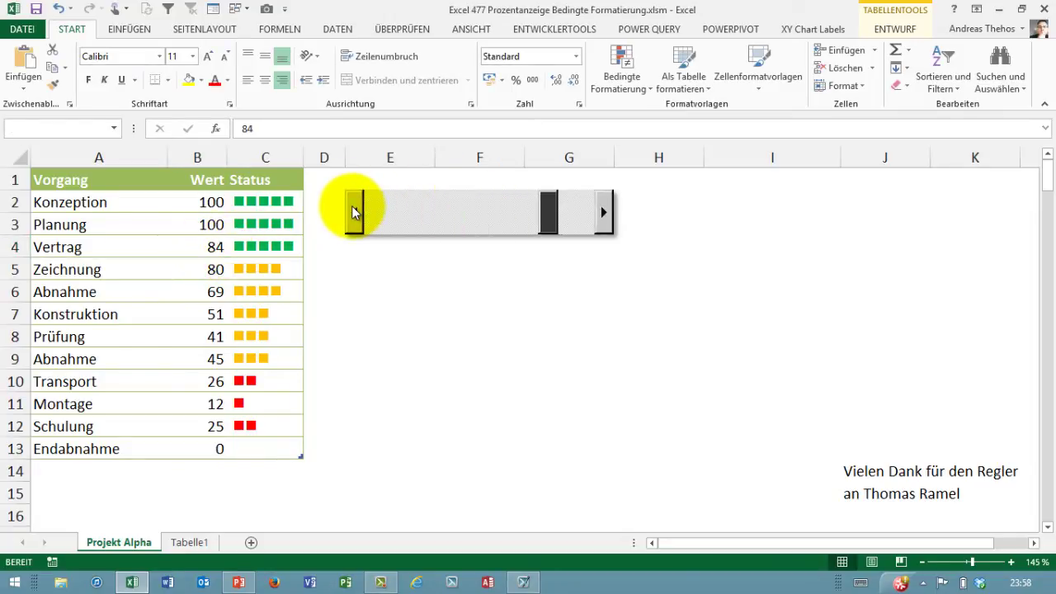
click(354, 212)
click(354, 212)
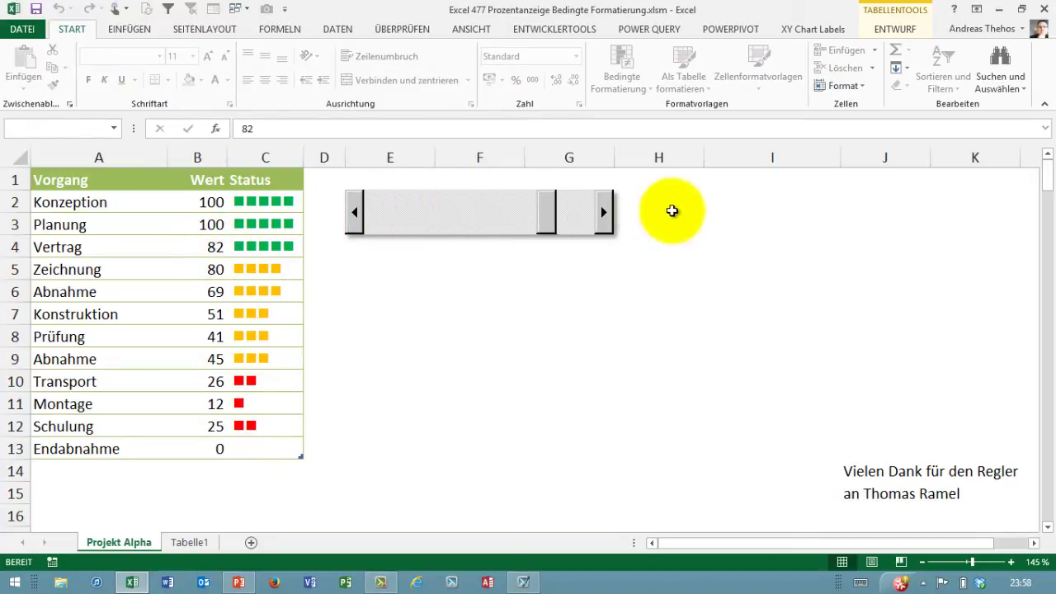
click(694, 206)
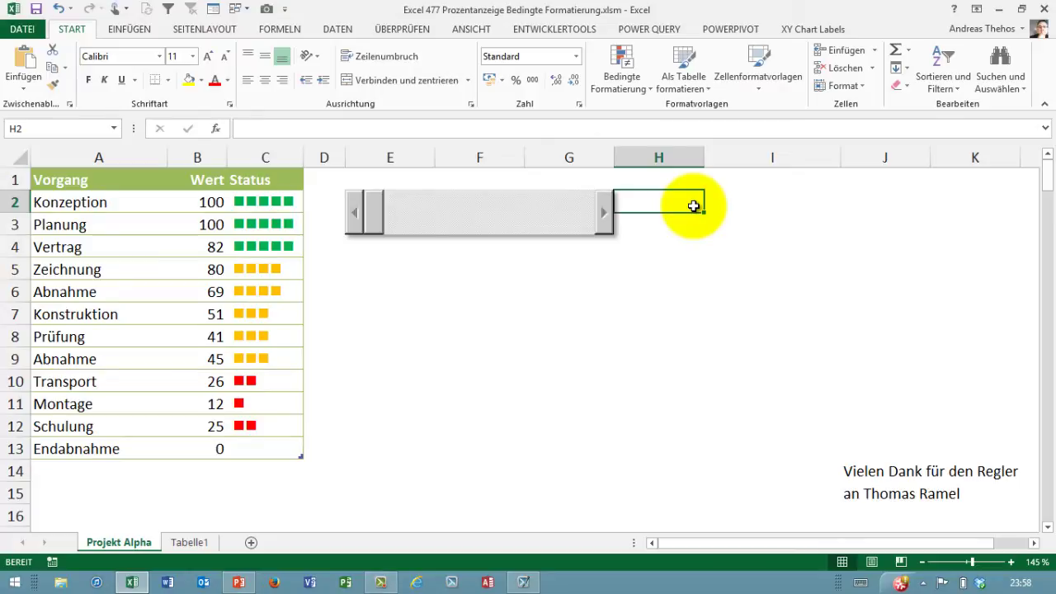
- Raise Konstruktion in B7 from 51 to 81 with the slider, then open the VBA editor with Alt+F11
drag(207, 204, 207, 448)
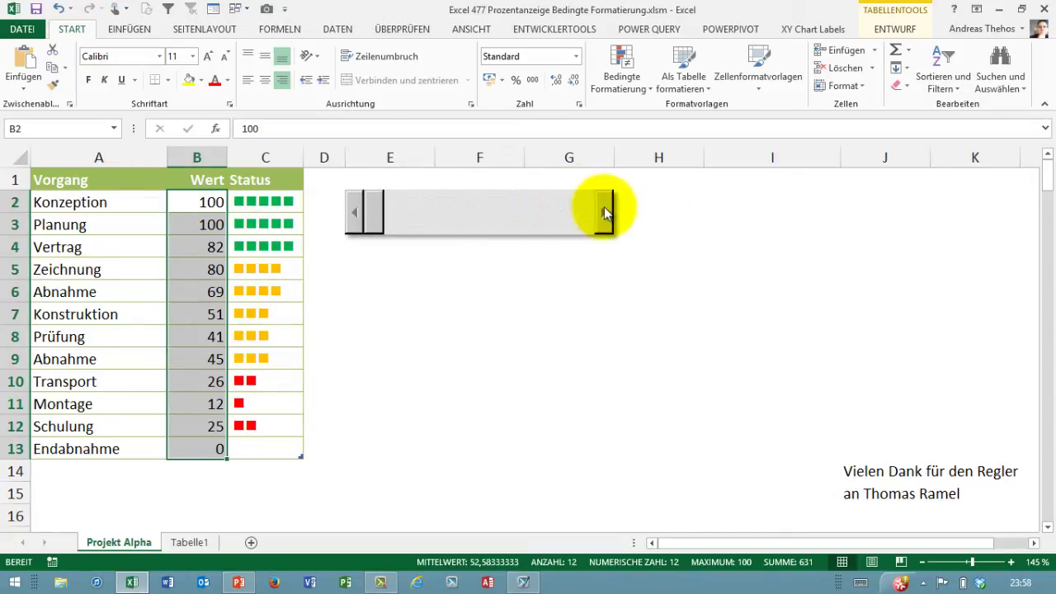
click(204, 313)
click(551, 217)
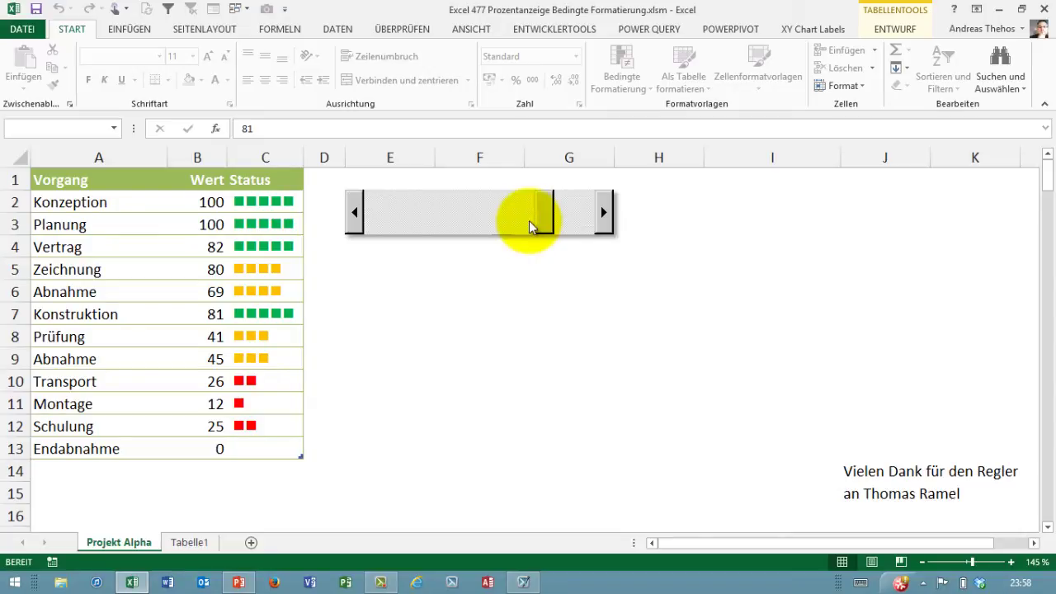
key(alt+F11)
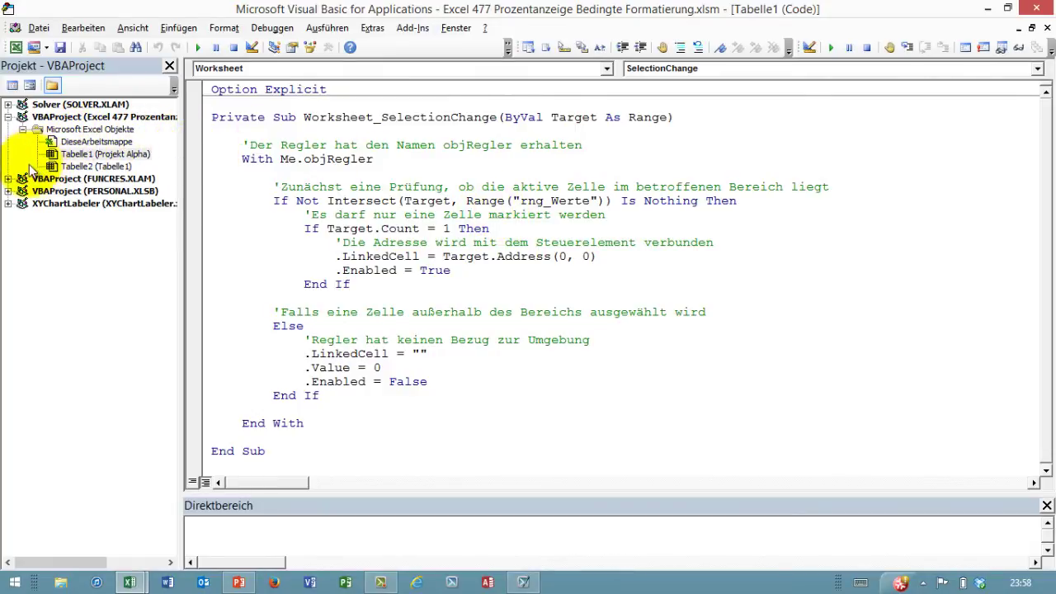
- In Tabelle1's code, highlight Worksheet_SelectionChange, objRegler, Me and the Intersect range, then return to Excel
click(77, 155)
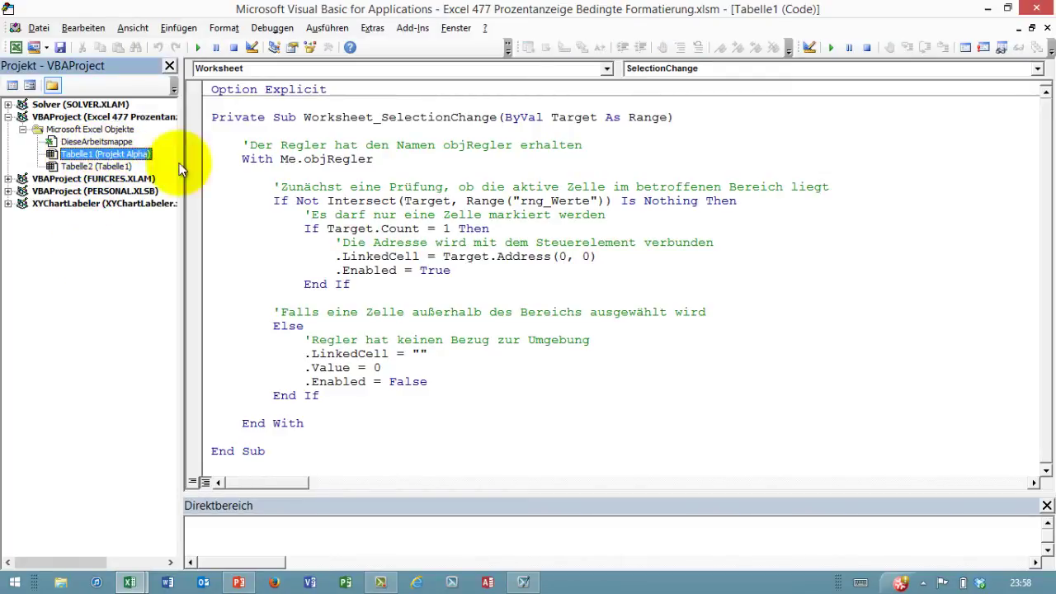
click(304, 117)
drag(303, 117, 496, 116)
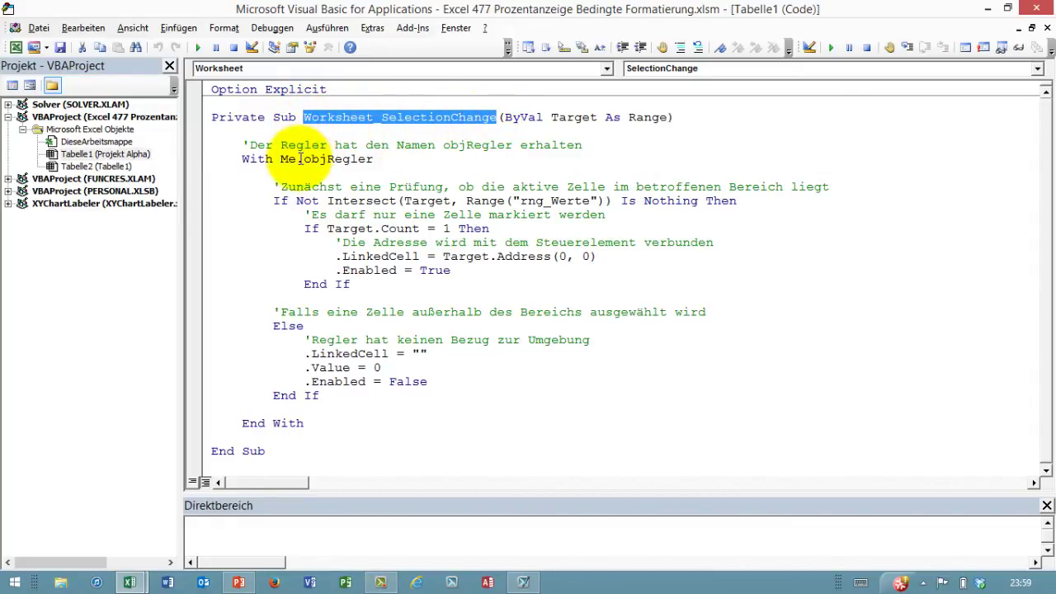
drag(304, 158, 370, 157)
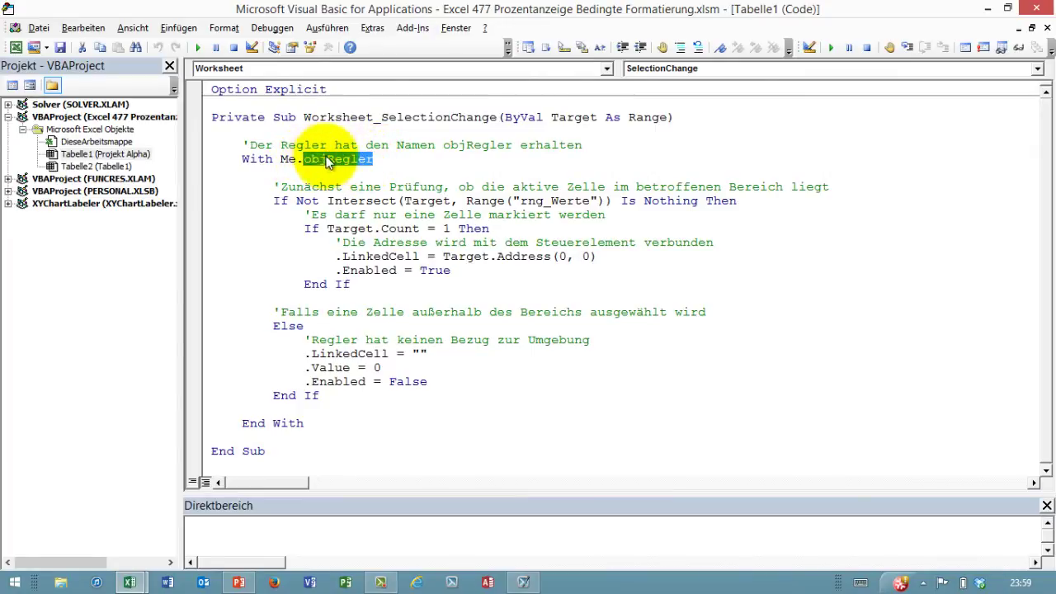
mouse_move(282, 157)
mouse_down()
mouse_move(361, 157)
mouse_move(307, 159)
mouse_up()
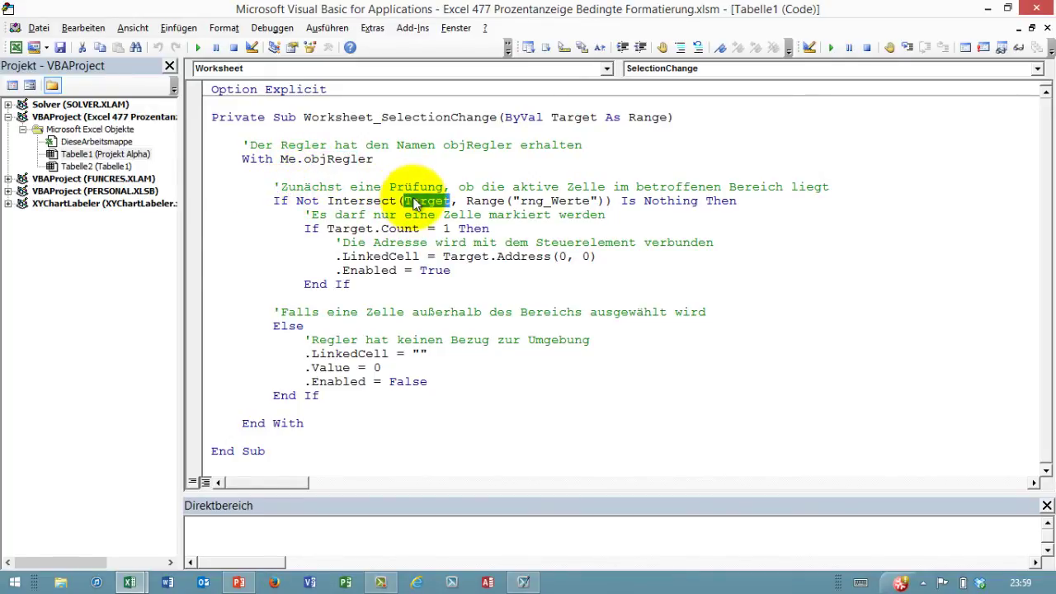
click(467, 202)
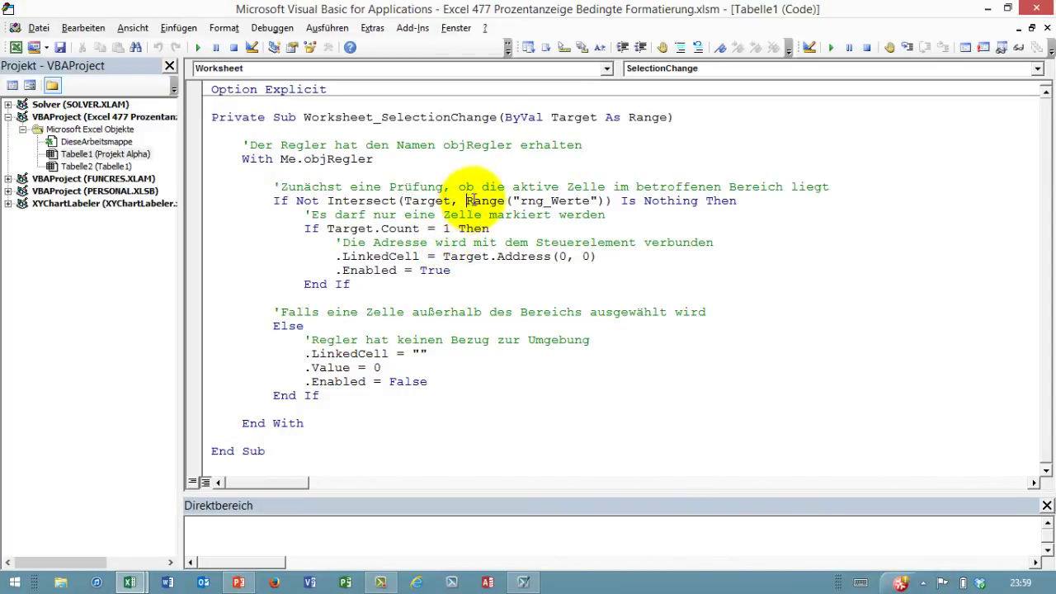
drag(467, 202, 607, 202)
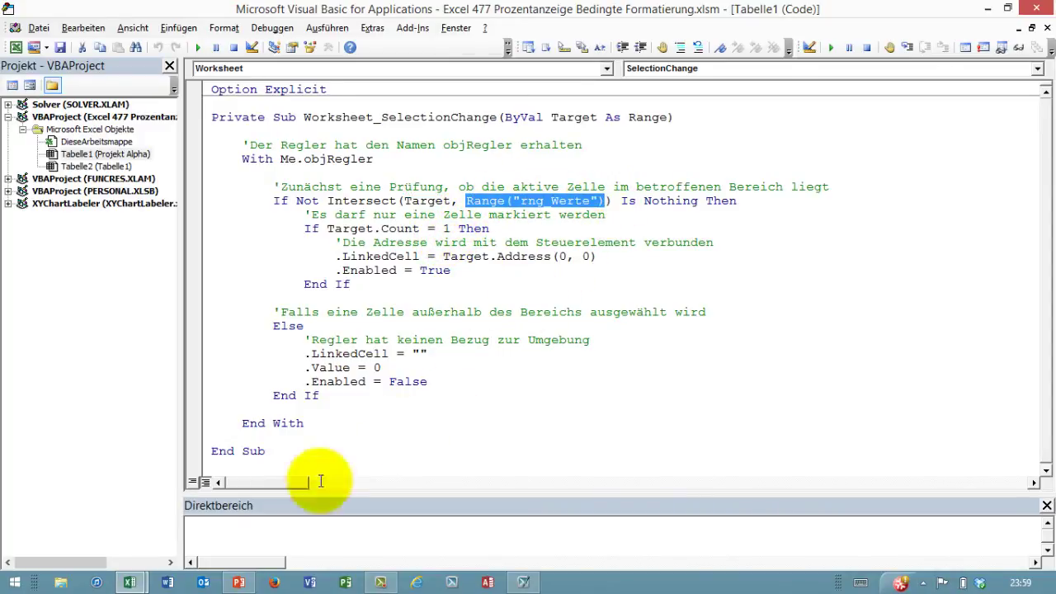
mouse_move(130, 583)
click(140, 524)
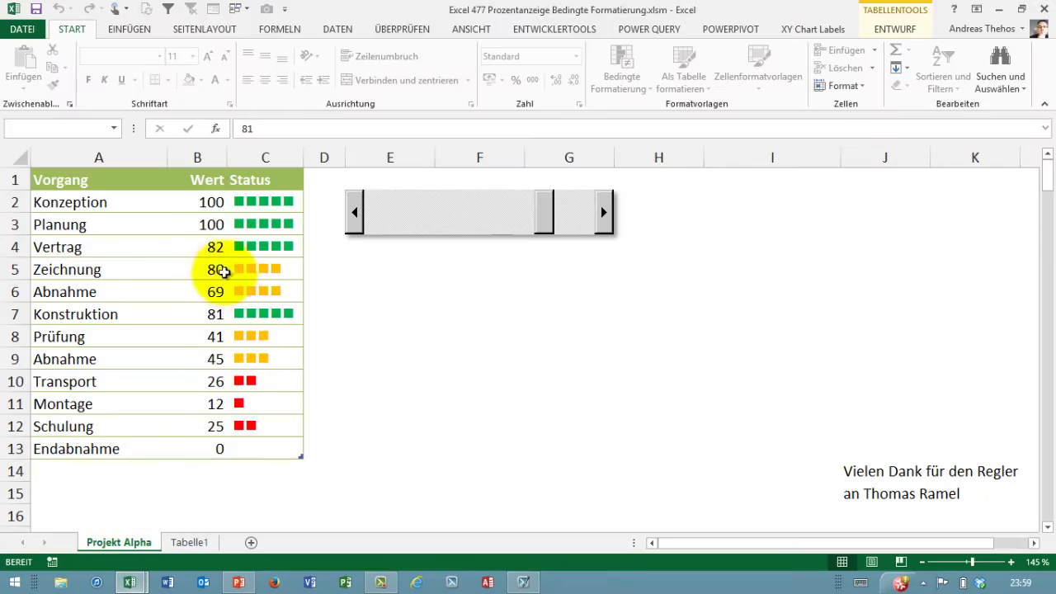
- Confirm in the Namens-Manager that rng_Werte refers to =tab_Projektdaten[Wert], then go back to the VBA editor
drag(201, 202, 200, 444)
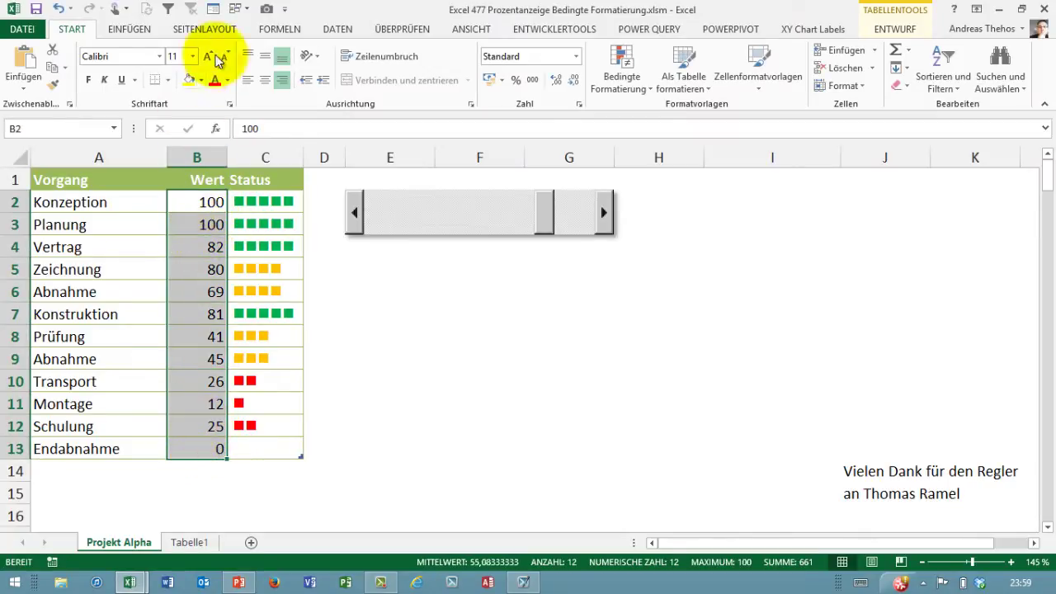
click(279, 29)
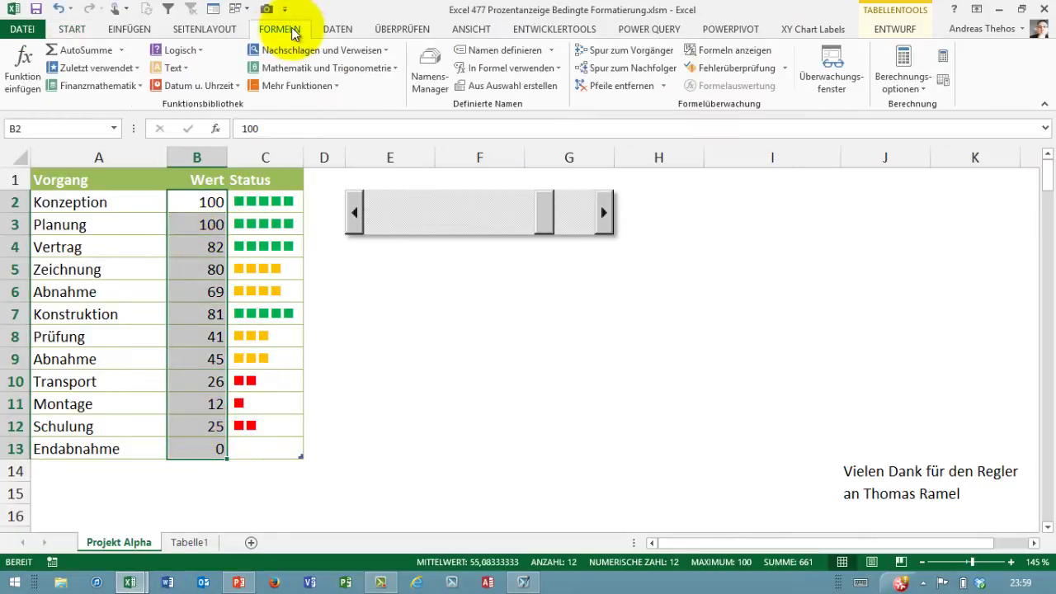
click(431, 62)
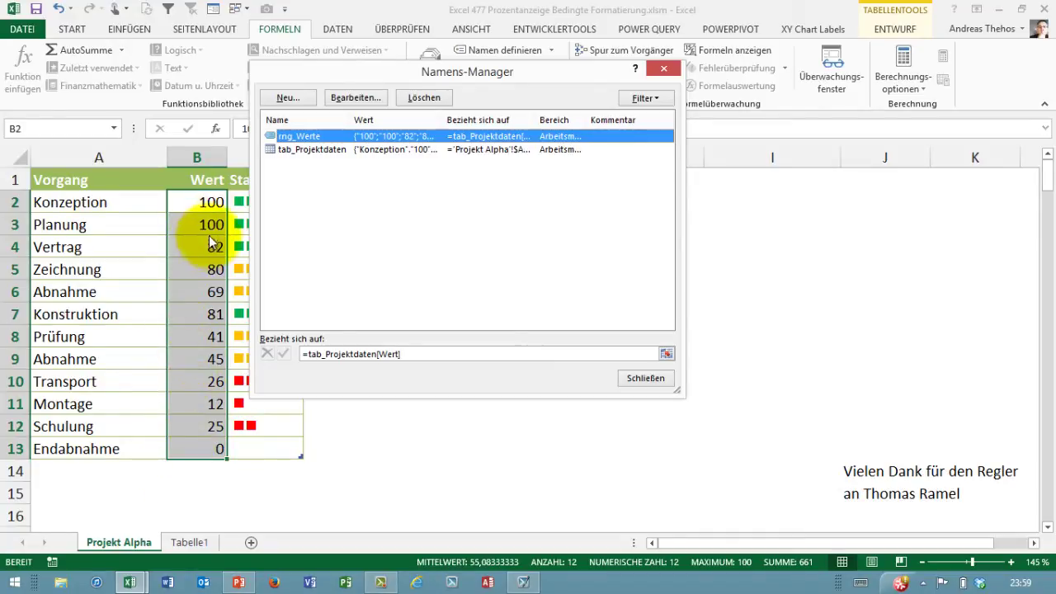
click(639, 379)
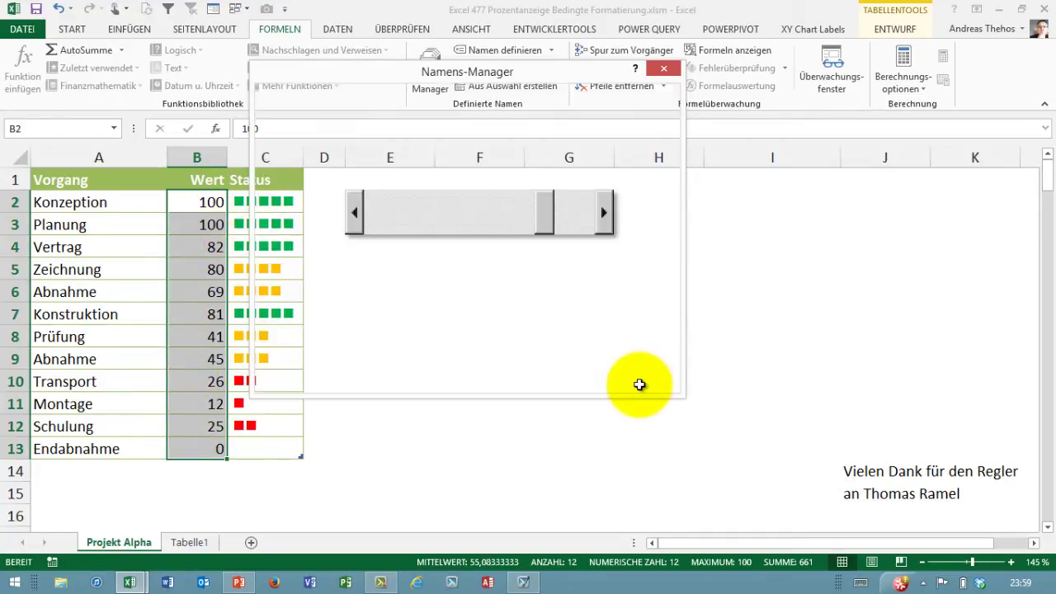
mouse_move(130, 582)
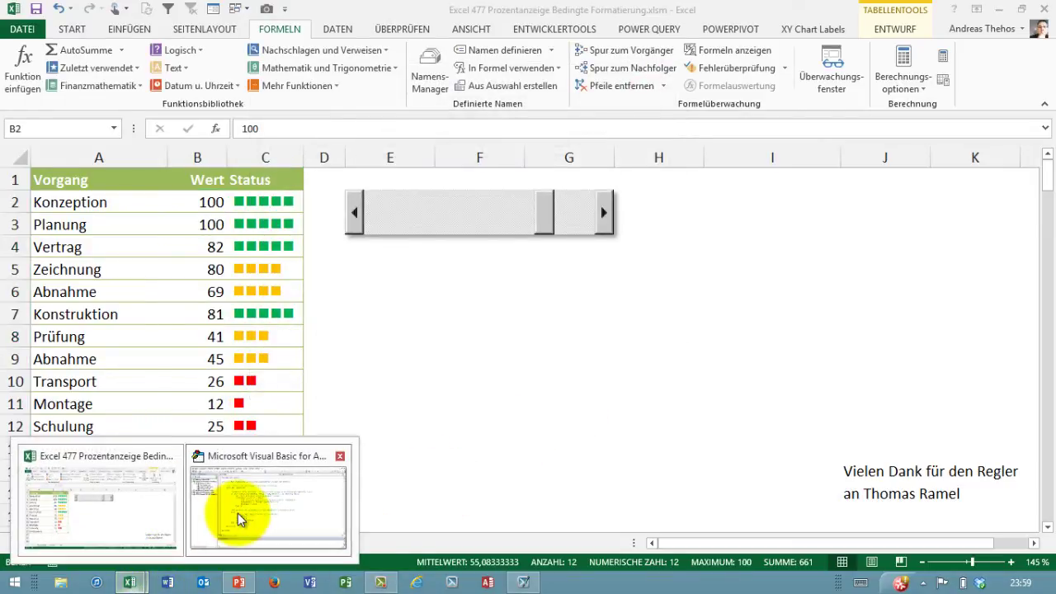
click(243, 506)
- Highlight Target, the Range("rng_Werte") reference and the If Target.Count = 1 condition
double_click(414, 201)
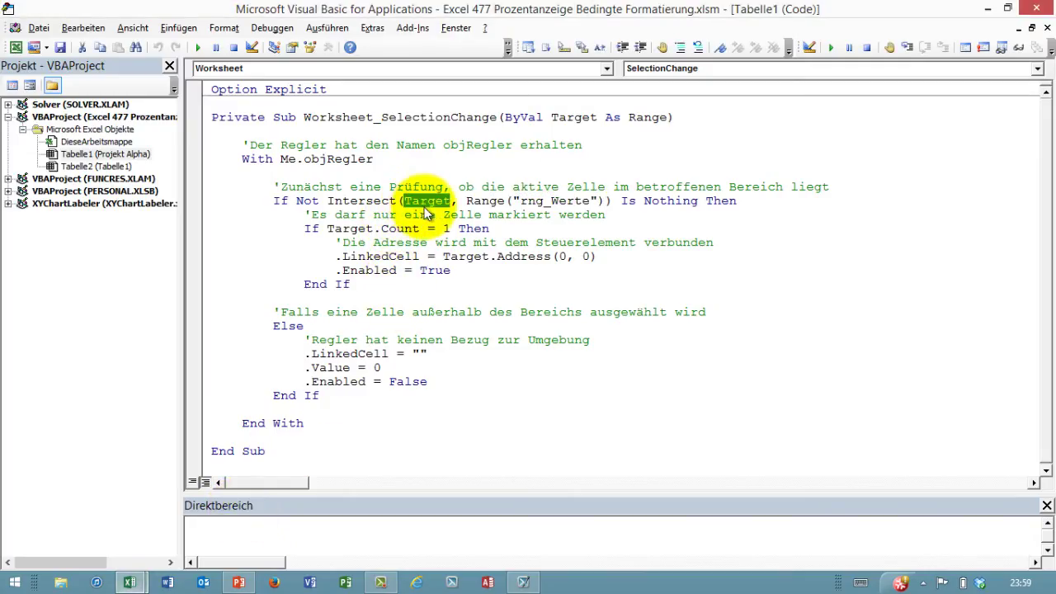
drag(468, 201, 609, 201)
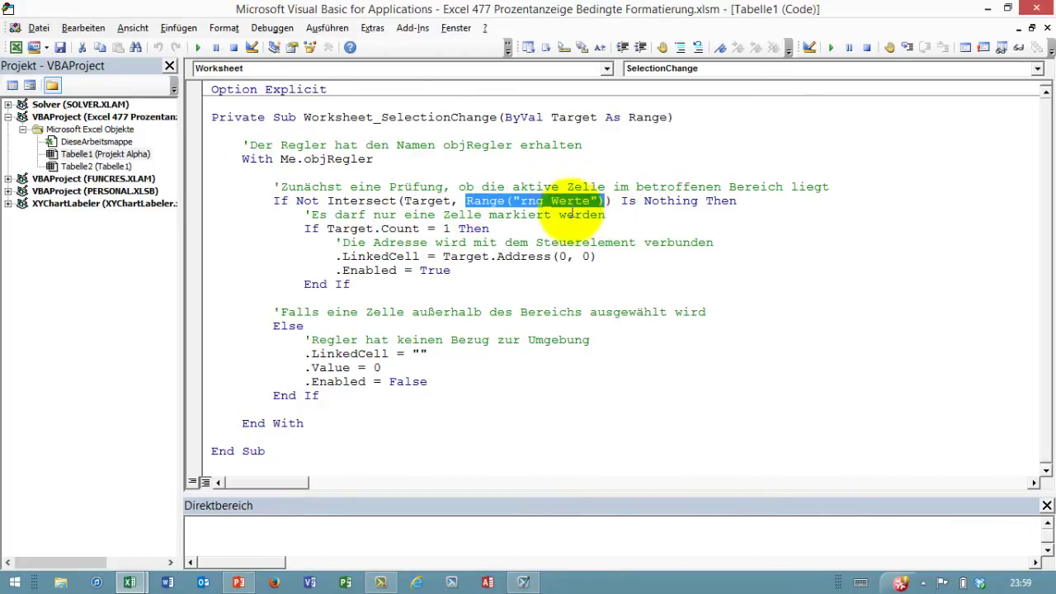
drag(305, 229, 449, 228)
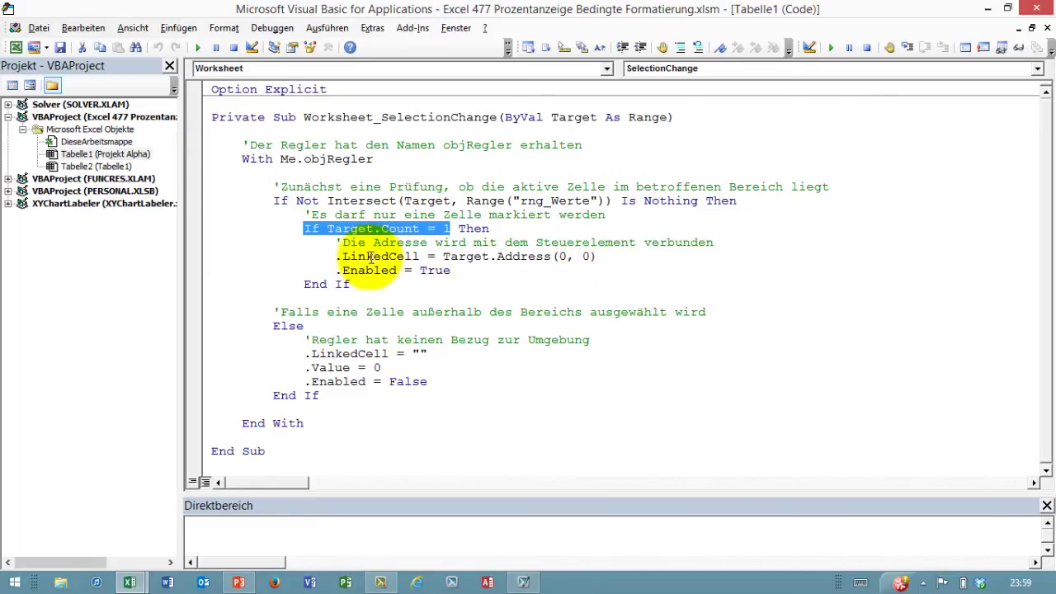
- Highlight the lines that link the cell, enable the slider, clear the link and reset to 0, then minimize
drag(334, 256, 596, 256)
drag(341, 270, 442, 273)
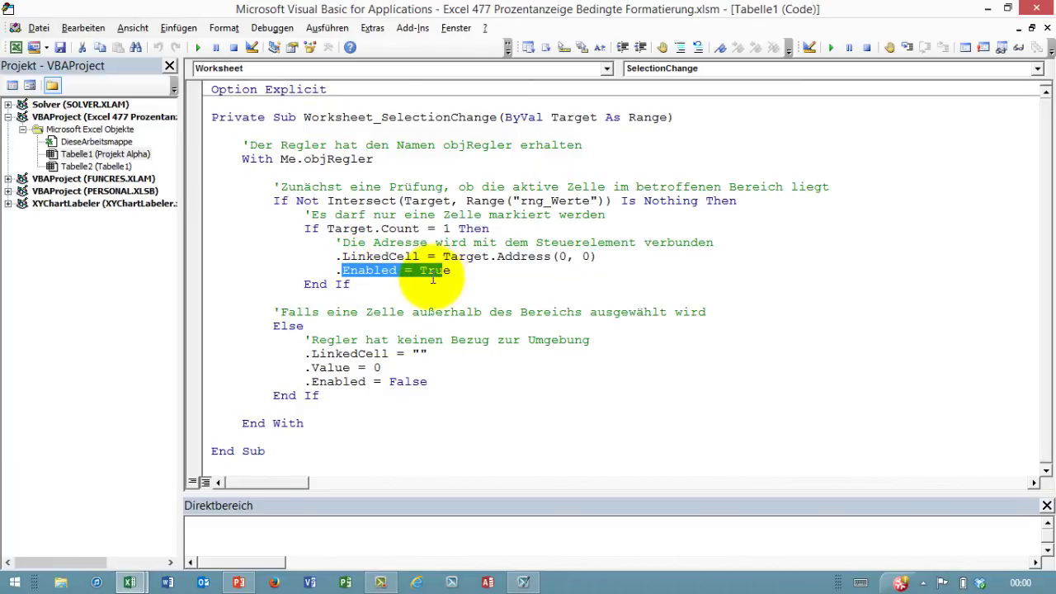
drag(305, 354, 428, 353)
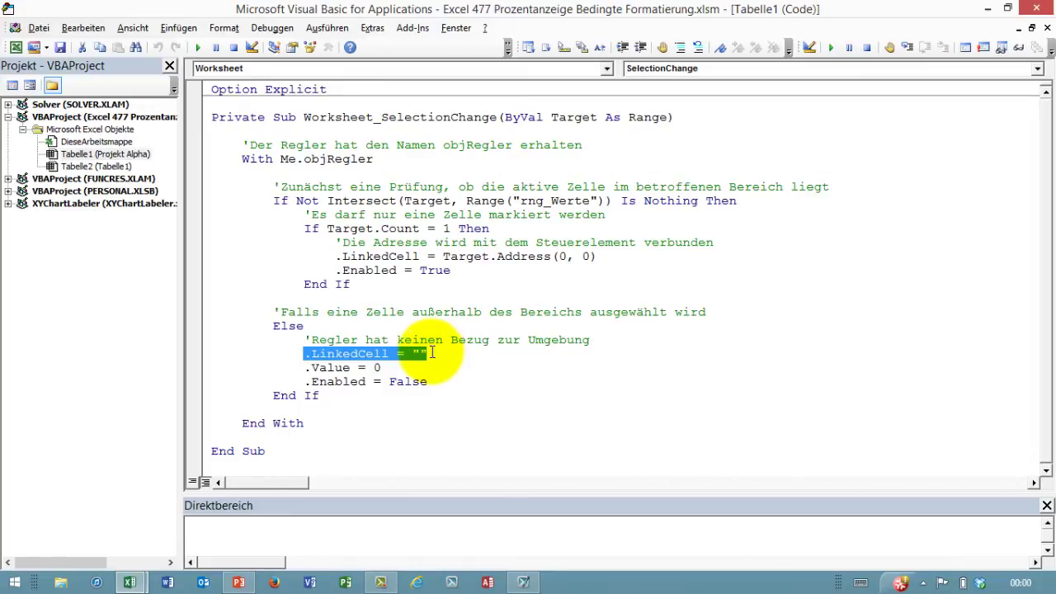
drag(305, 367, 380, 368)
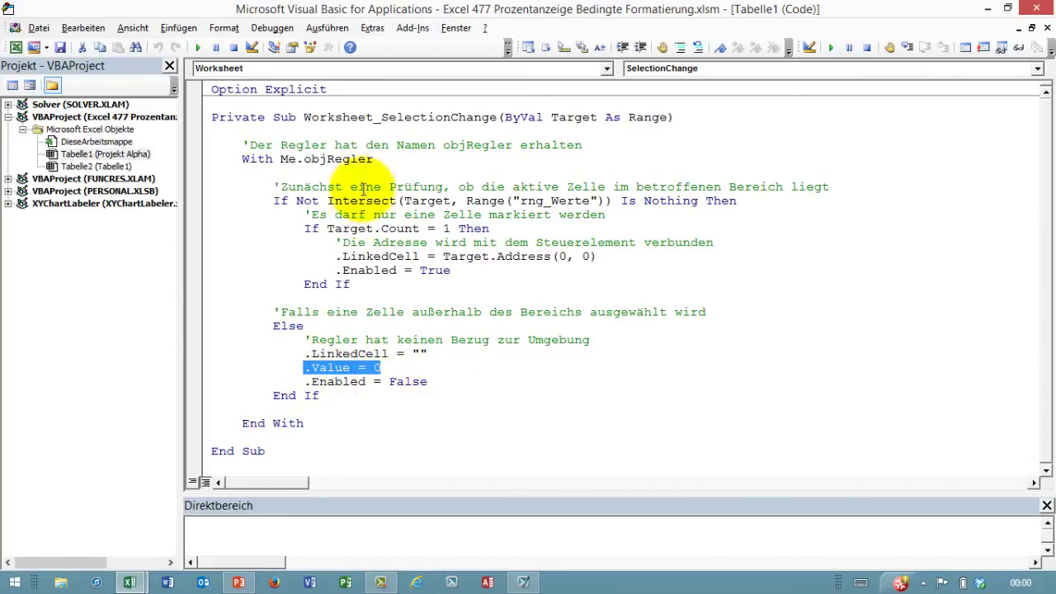
click(987, 9)
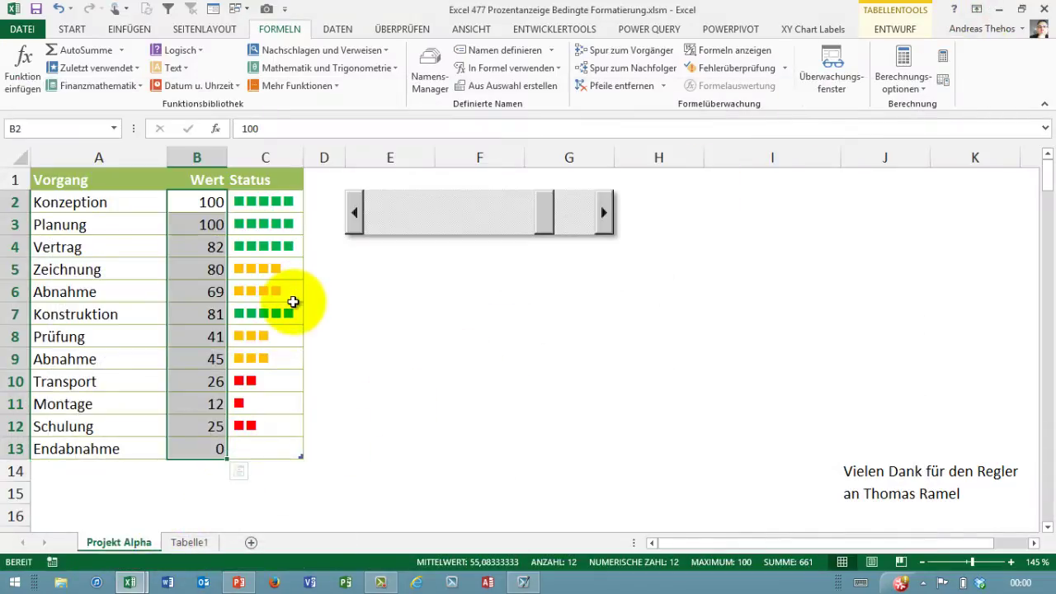
- Select B4, B6 (69), B8 (41) and B9 (45), then A6 to reset the slider, and show ENTWICKLERTOOLS
click(212, 248)
click(202, 292)
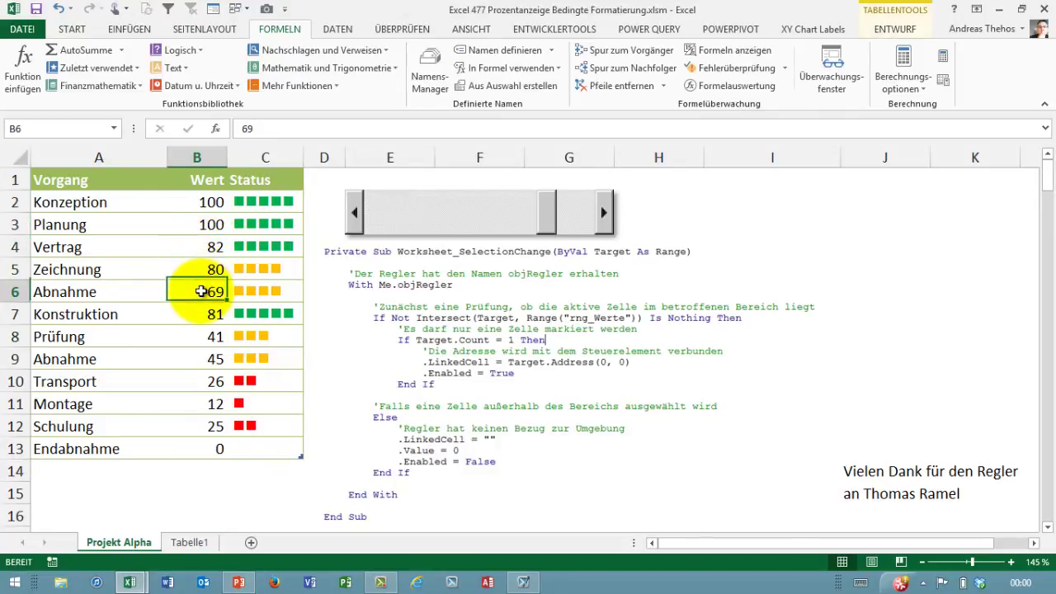
click(195, 336)
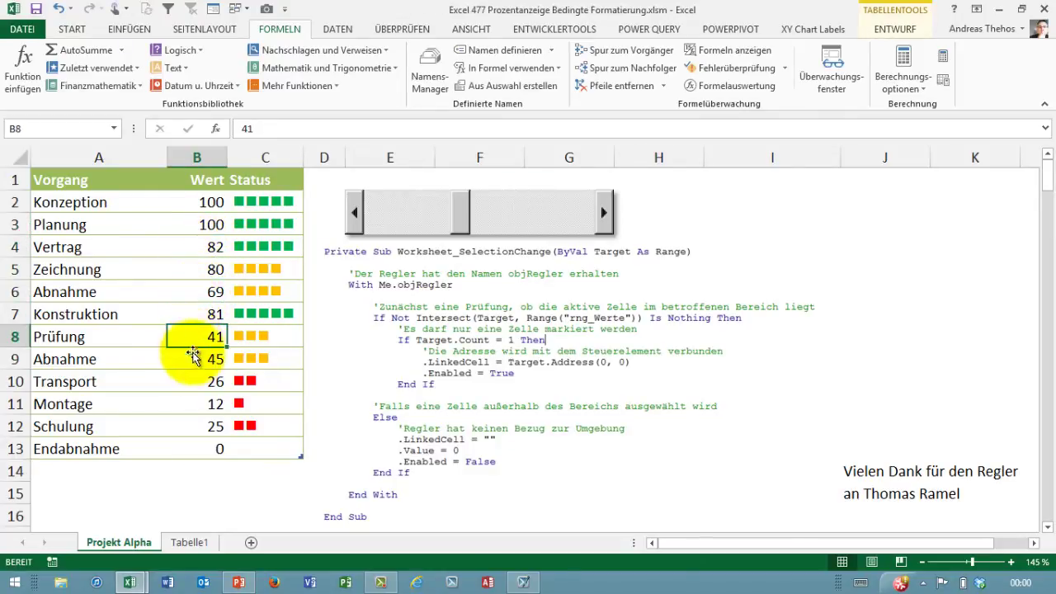
click(194, 359)
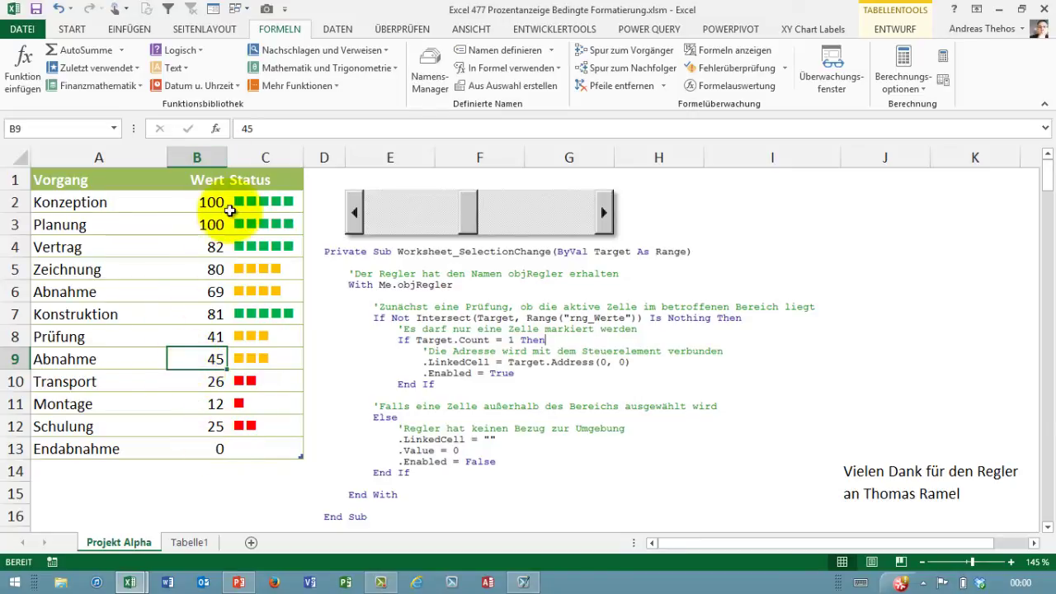
click(67, 293)
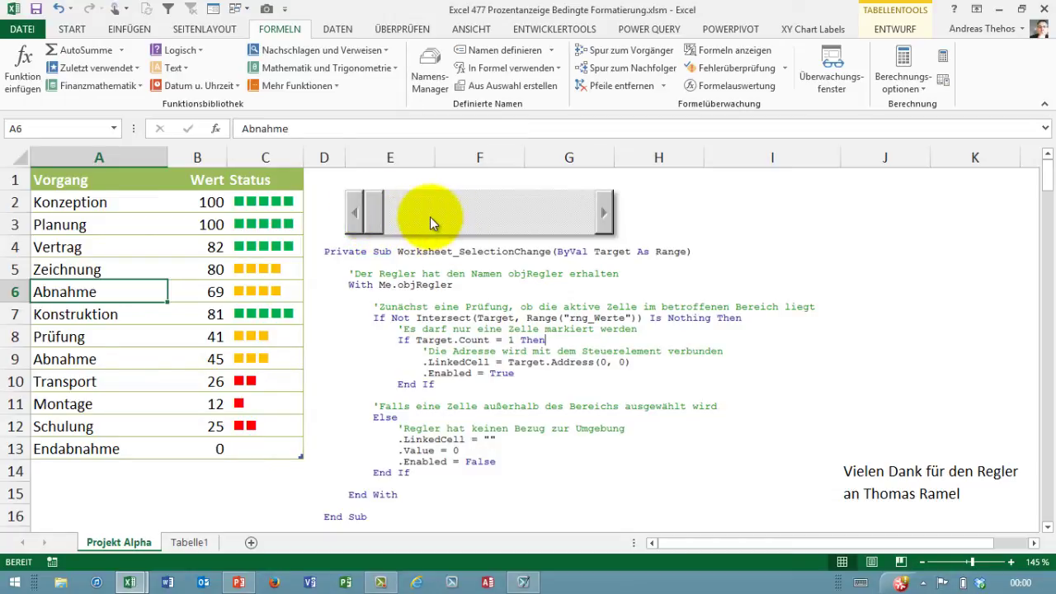
click(544, 33)
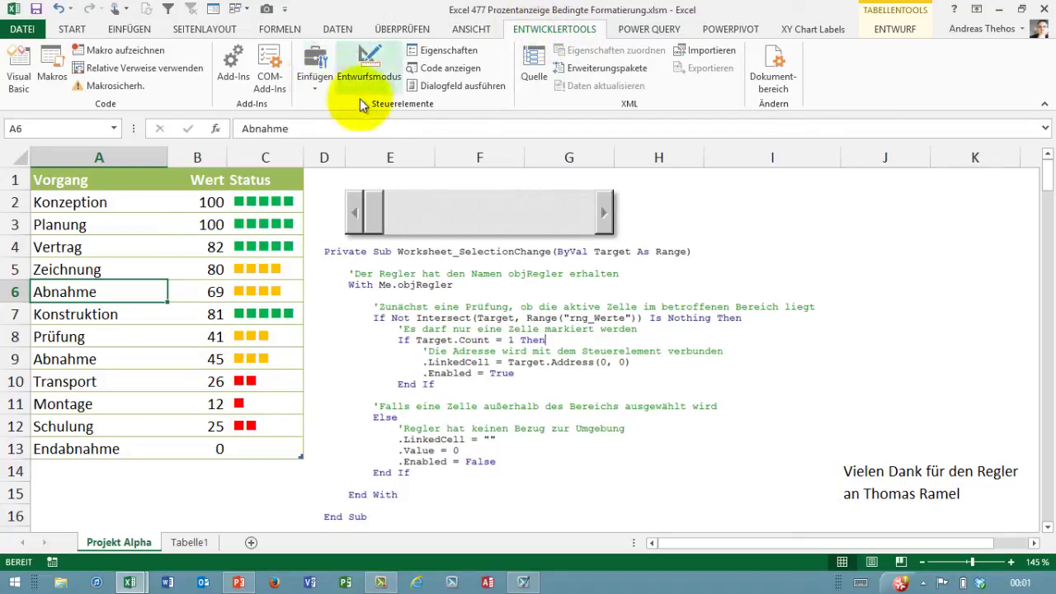
- Insert an ActiveX Bildlaufleiste over columns I and J and adjust its size
click(320, 86)
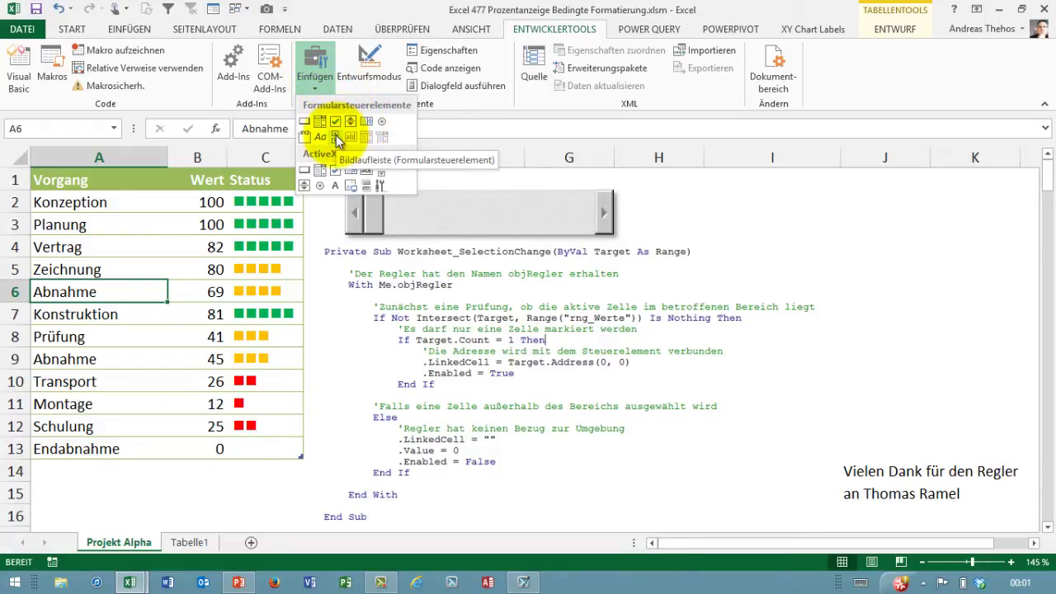
click(380, 176)
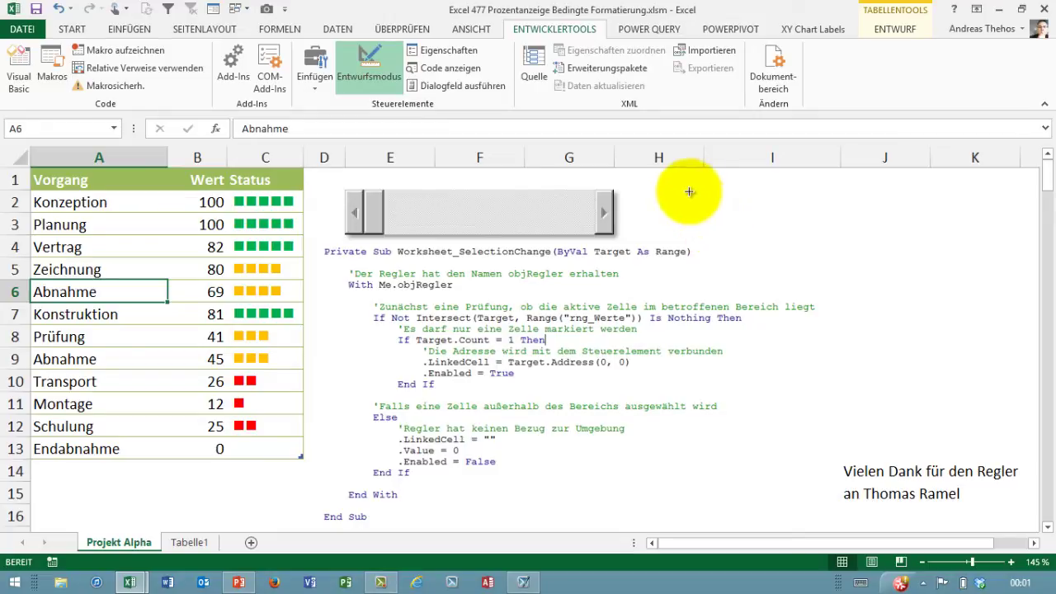
mouse_move(690, 191)
mouse_down()
mouse_move(805, 229)
mouse_move(951, 236)
mouse_up()
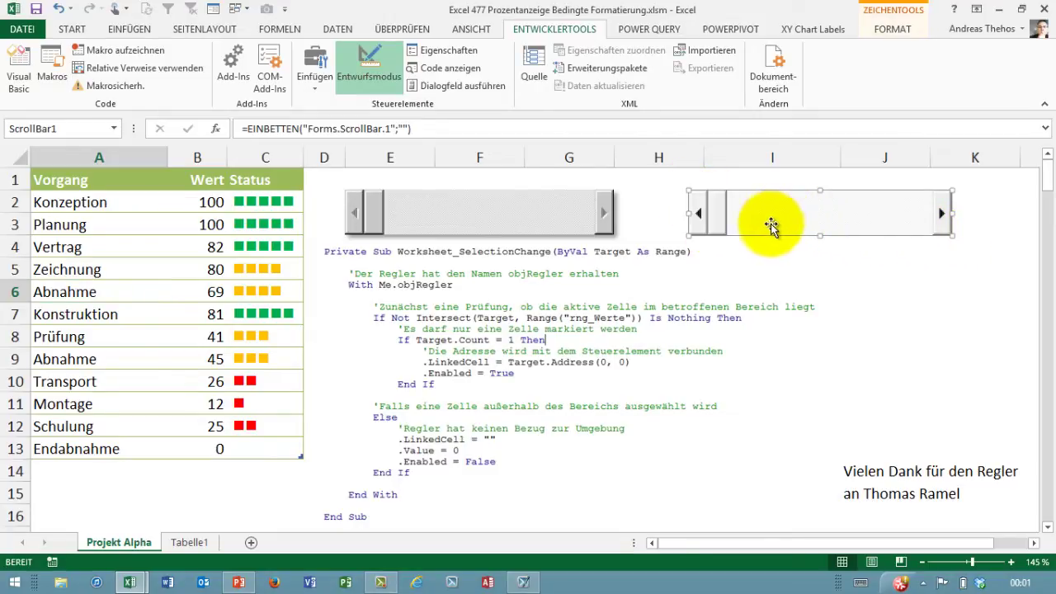
drag(684, 235, 704, 225)
drag(951, 236, 931, 236)
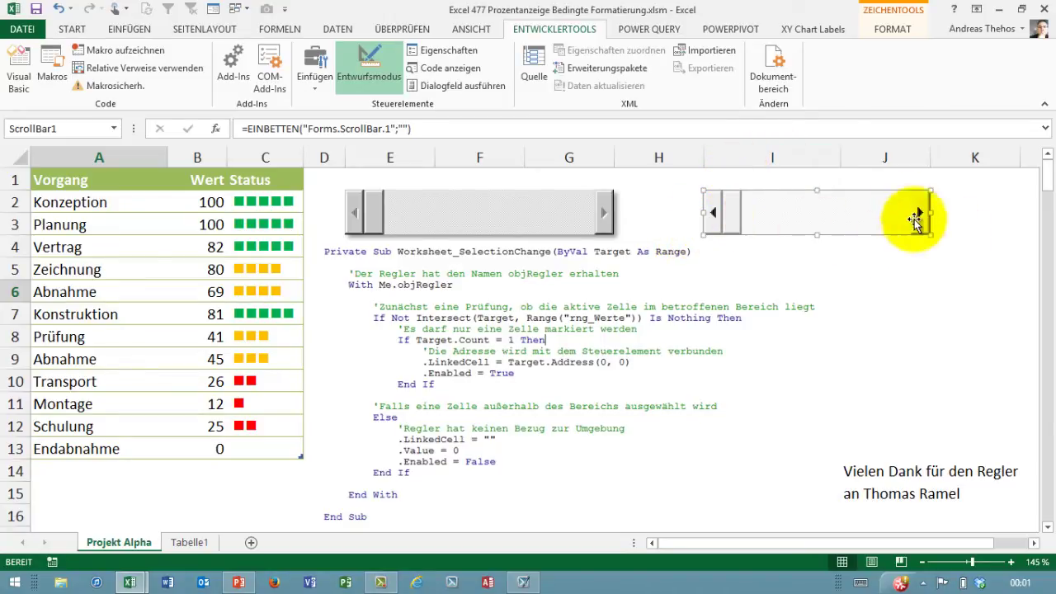
- Toggle Entwurfsmodus off and back on, reselecting the new scroll bar for editing
click(800, 246)
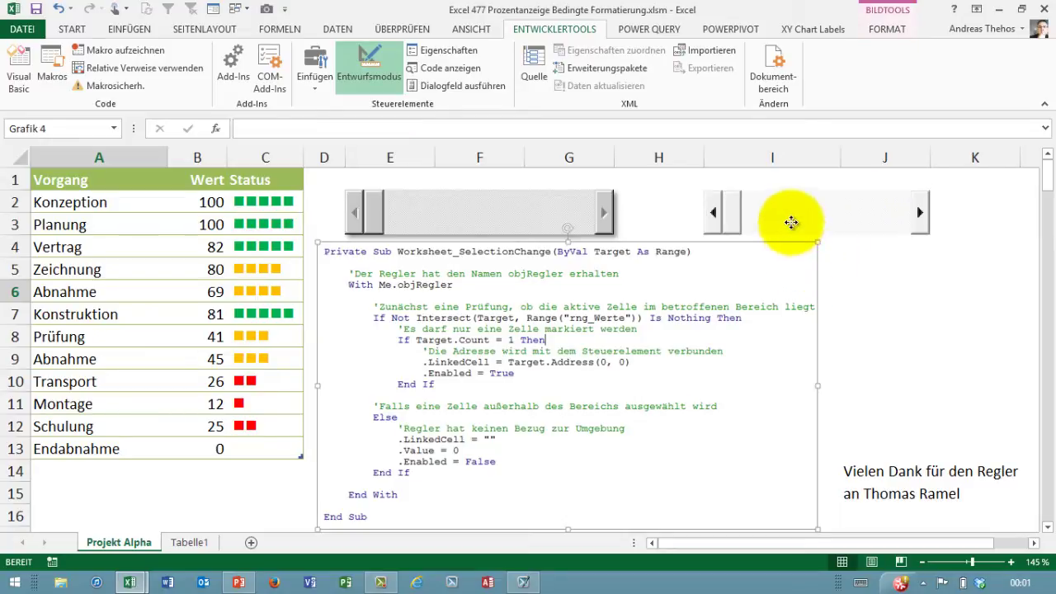
click(788, 223)
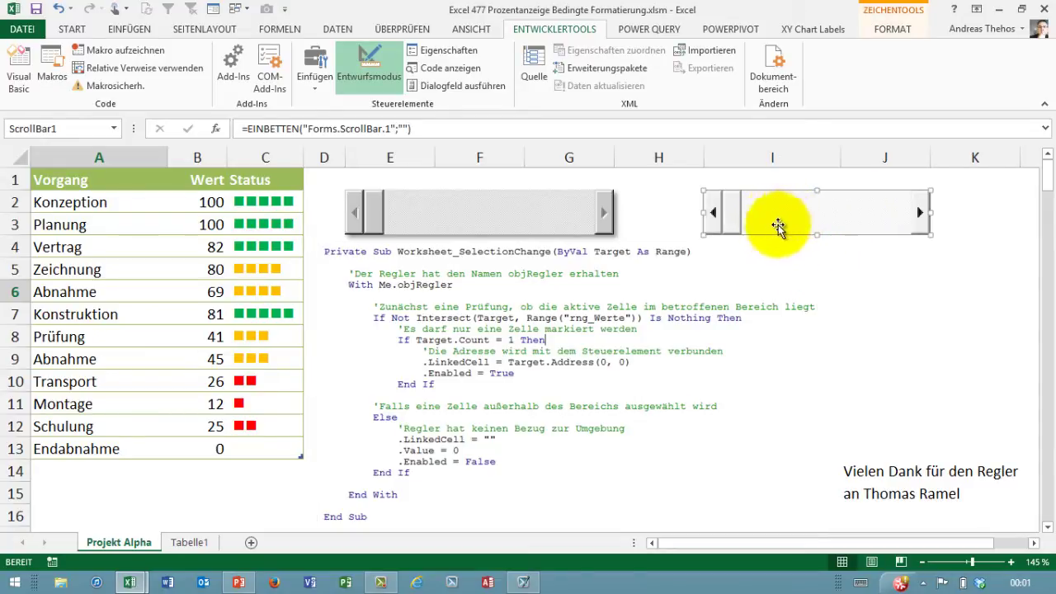
click(383, 76)
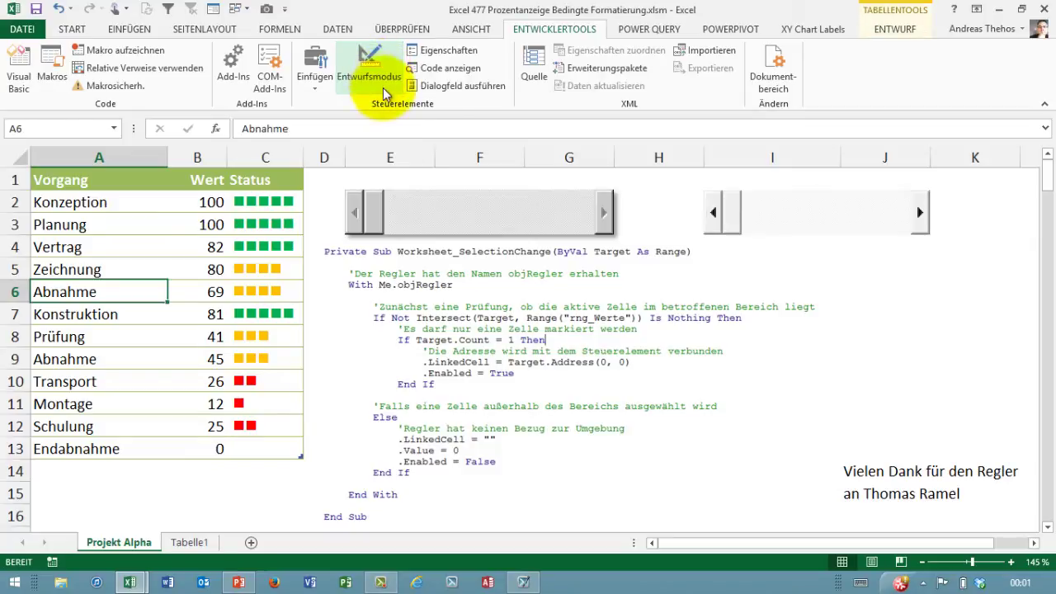
click(922, 221)
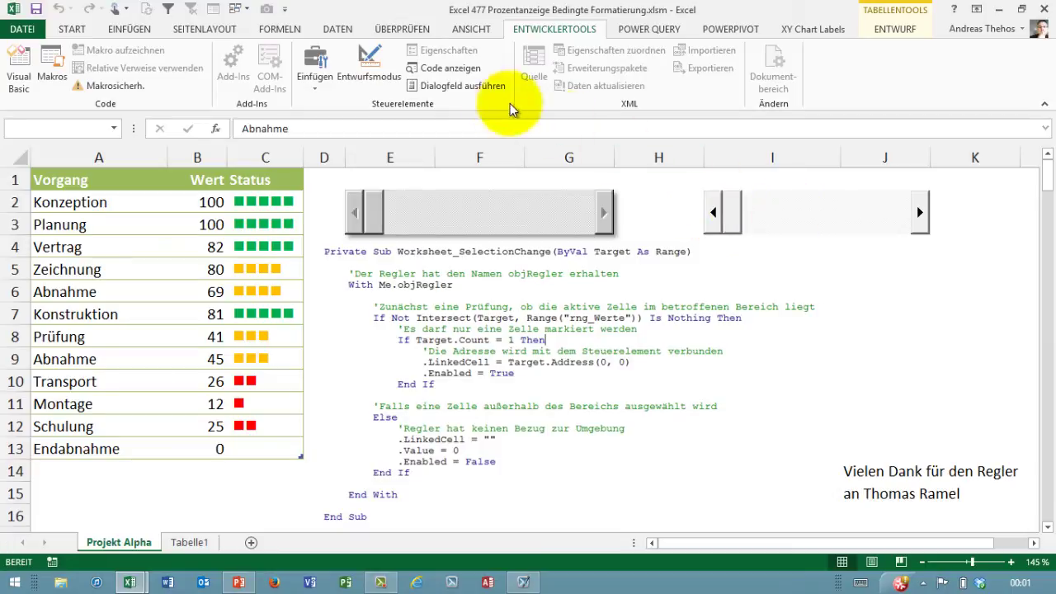
click(379, 66)
click(388, 69)
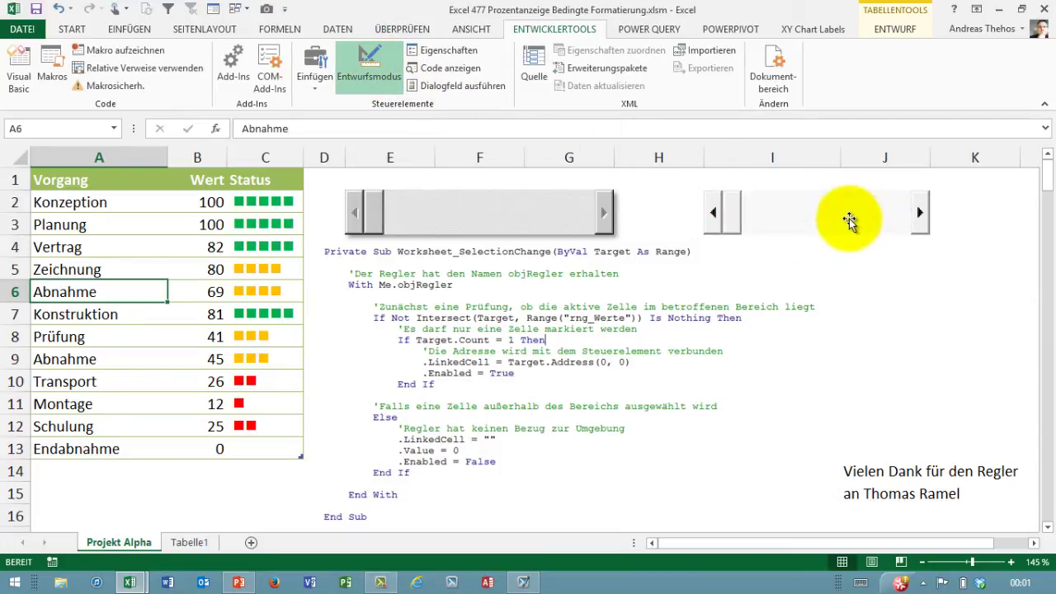
mouse_move(837, 217)
mouse_down()
mouse_move(861, 228)
mouse_move(830, 217)
mouse_up()
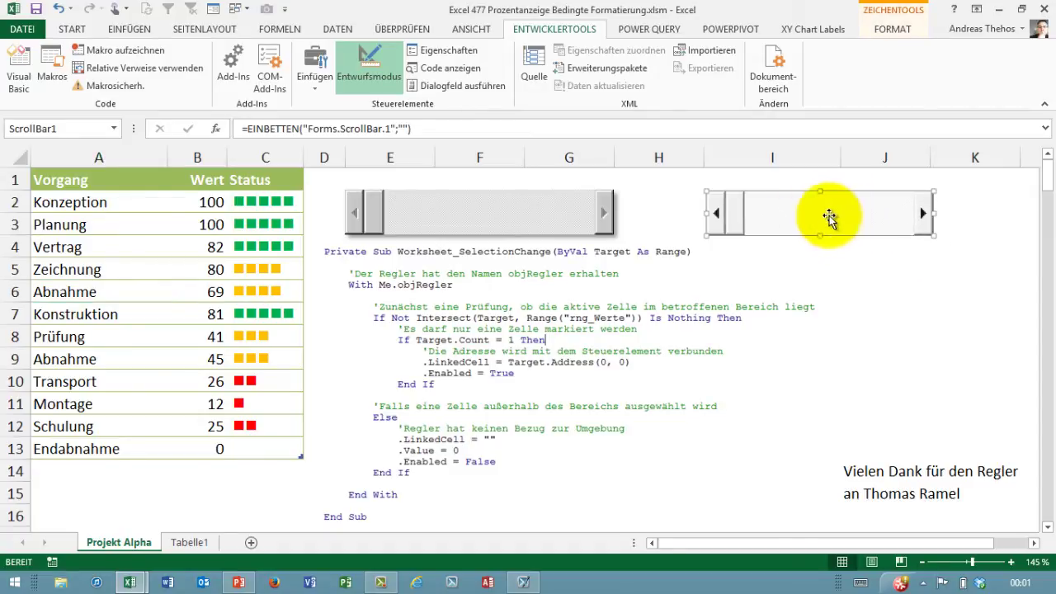
- Open Eigenschaften for ScrollBar1 and set its BackColor to System > Aktiver Rahmen
click(464, 52)
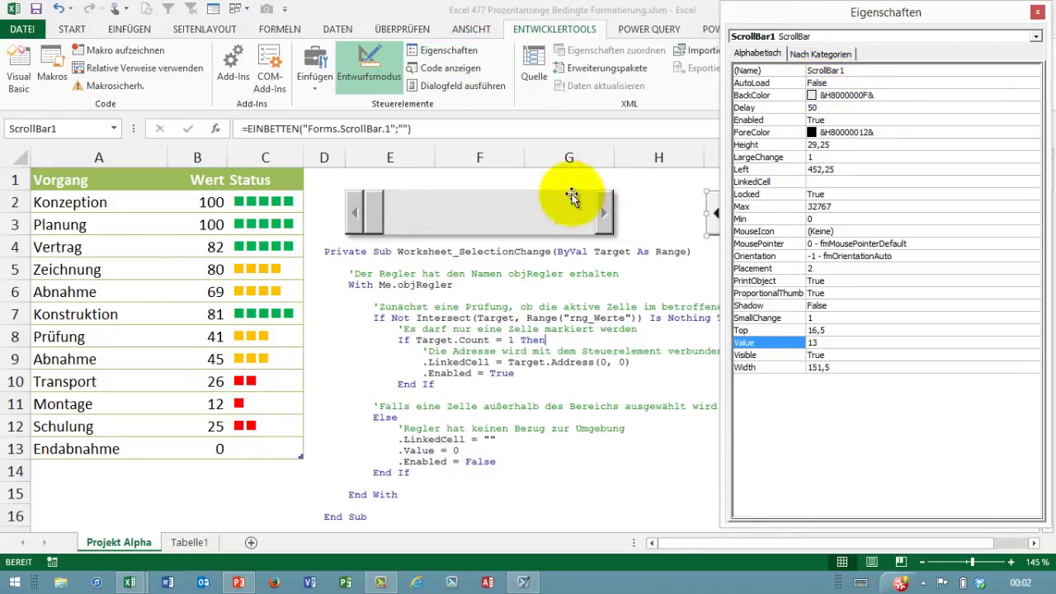
click(549, 202)
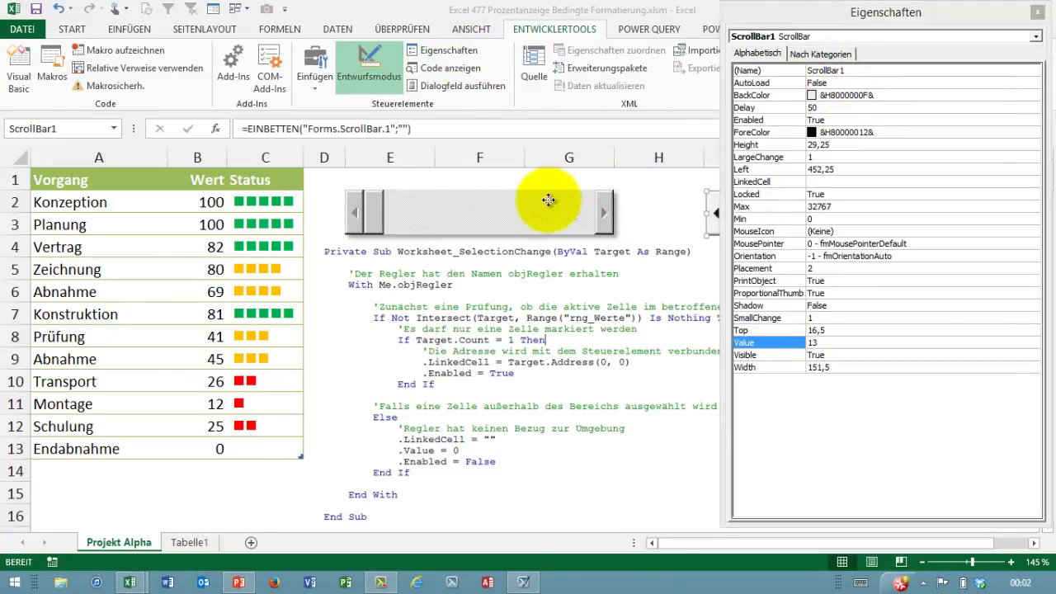
click(714, 206)
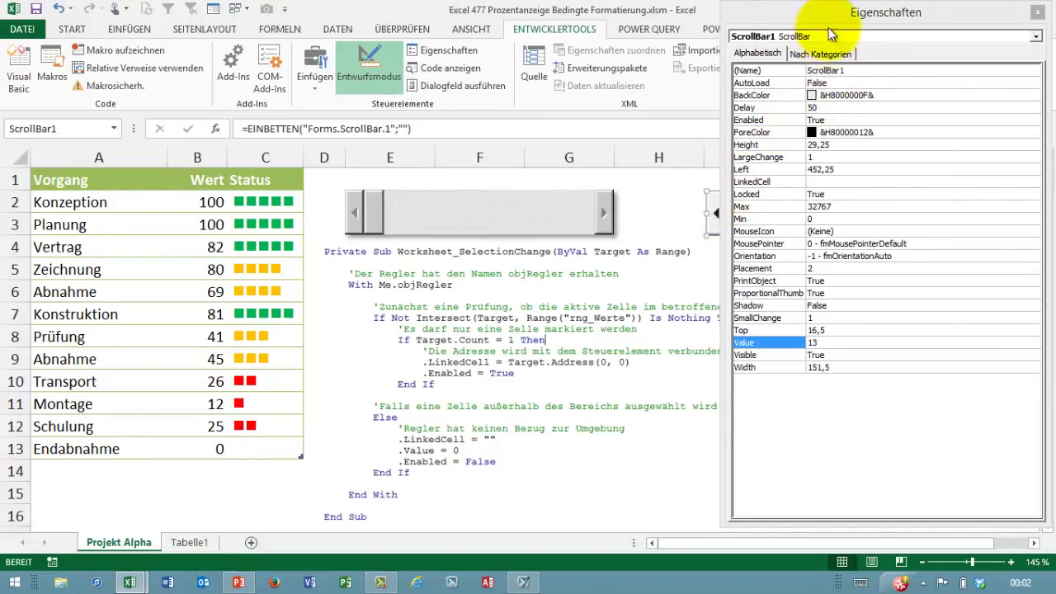
drag(822, 30, 456, 69)
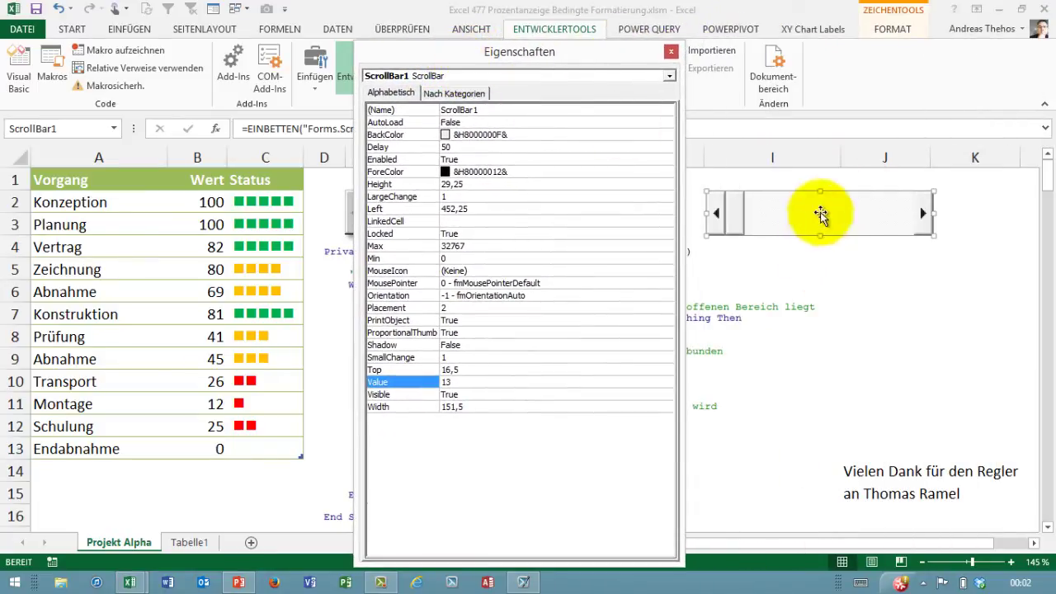
click(602, 134)
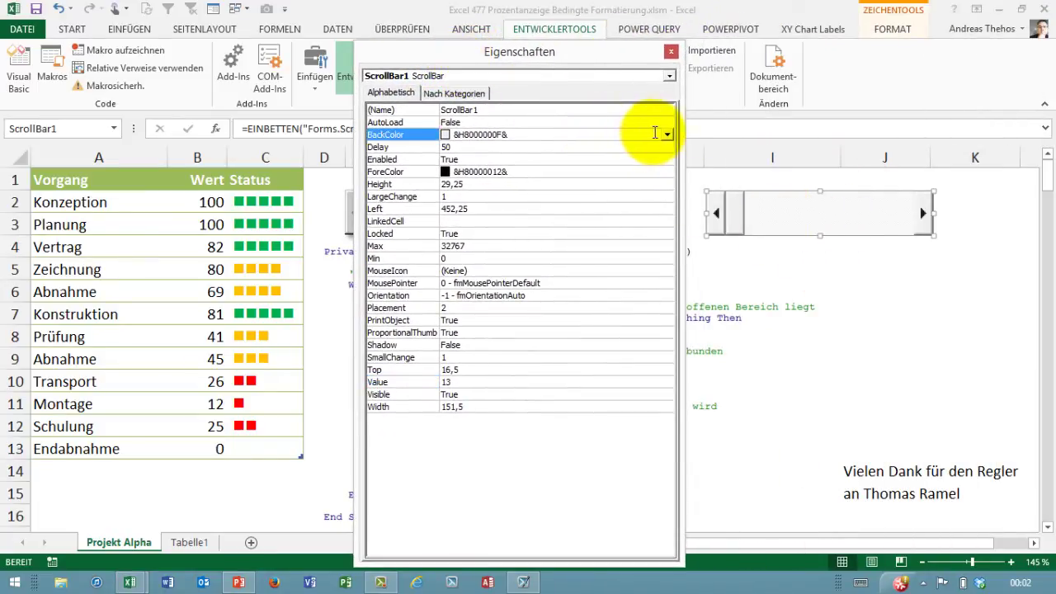
click(669, 136)
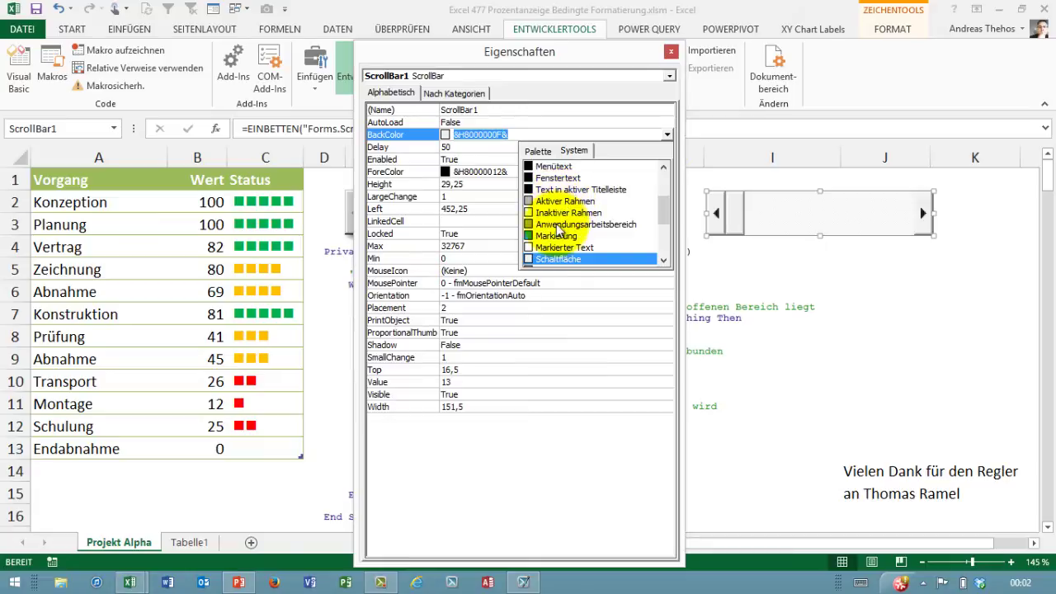
click(561, 202)
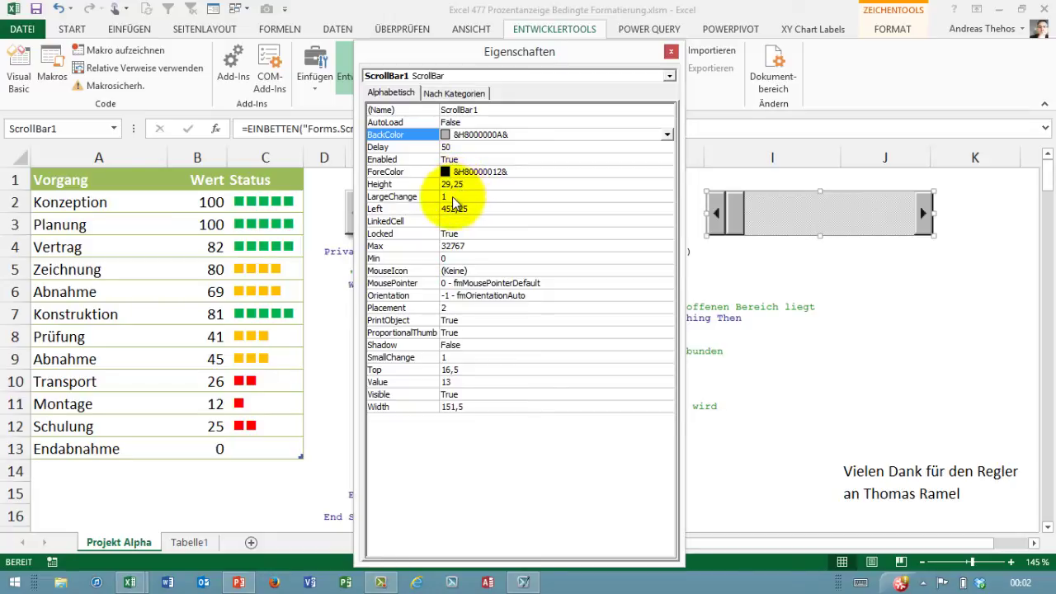
- Set the scroll bar's LargeChange to 10, then select cell J5
click(453, 197)
text(0)
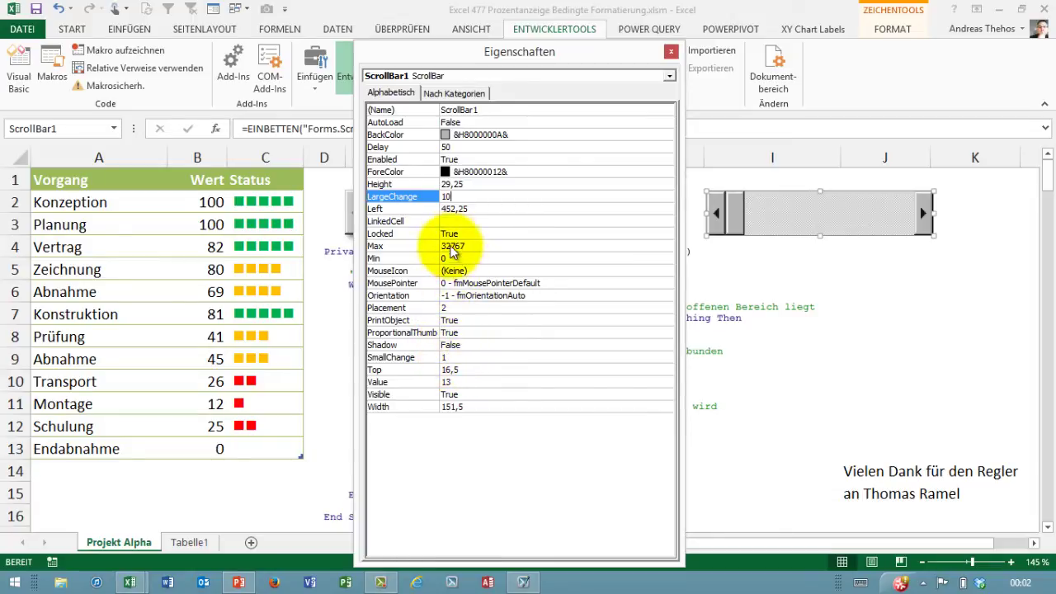
click(449, 221)
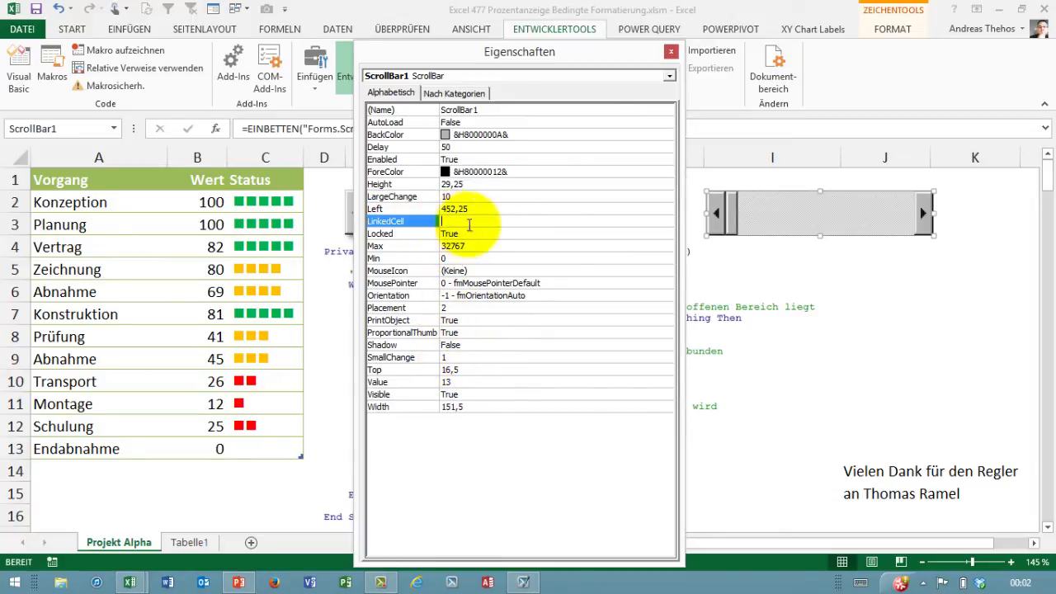
click(890, 262)
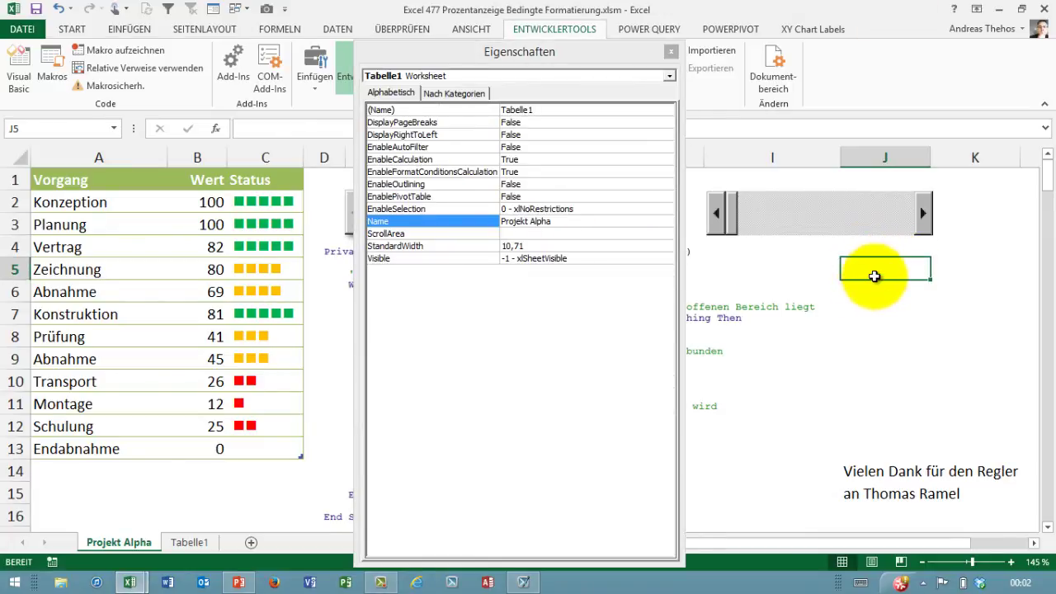
- Set the new scroll bar's LinkedCell to J5
click(871, 221)
click(458, 221)
text(J5)
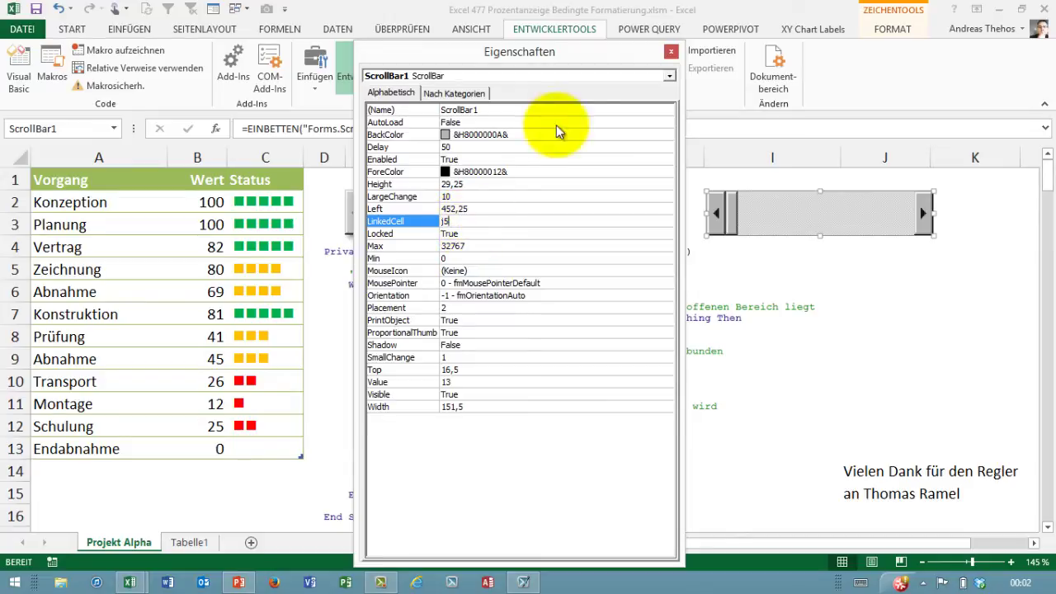
click(471, 111)
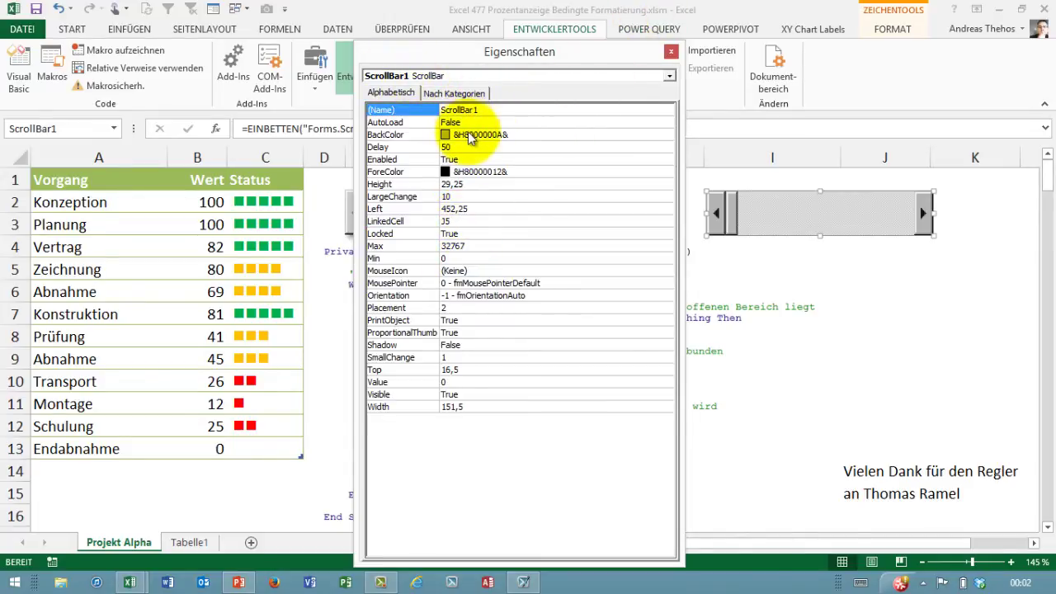
- Rename the scroll bar to Scroba1 in the Categorized view and close Properties
click(448, 94)
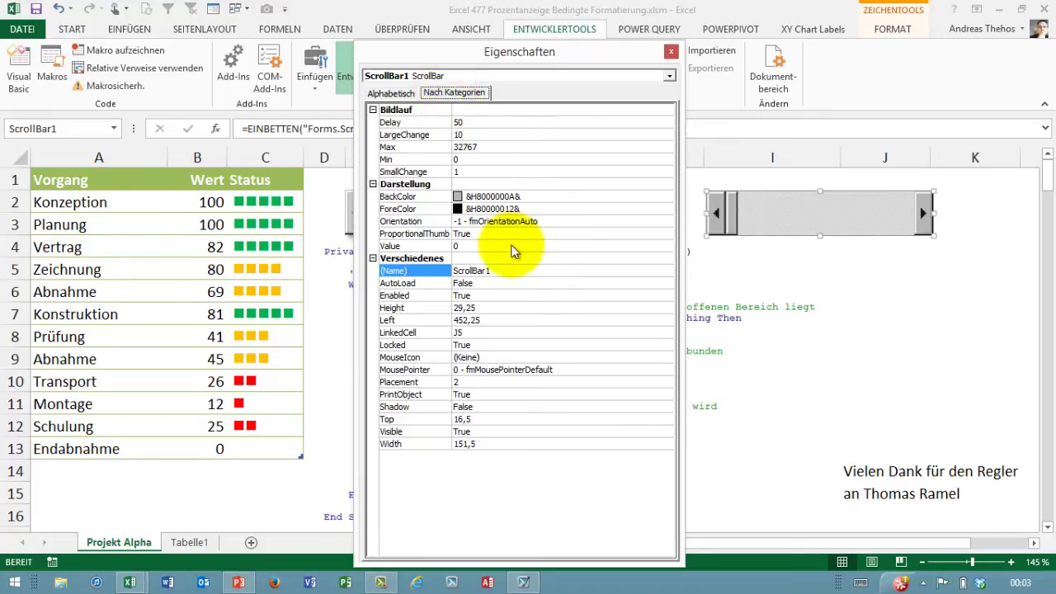
click(508, 272)
text(b)
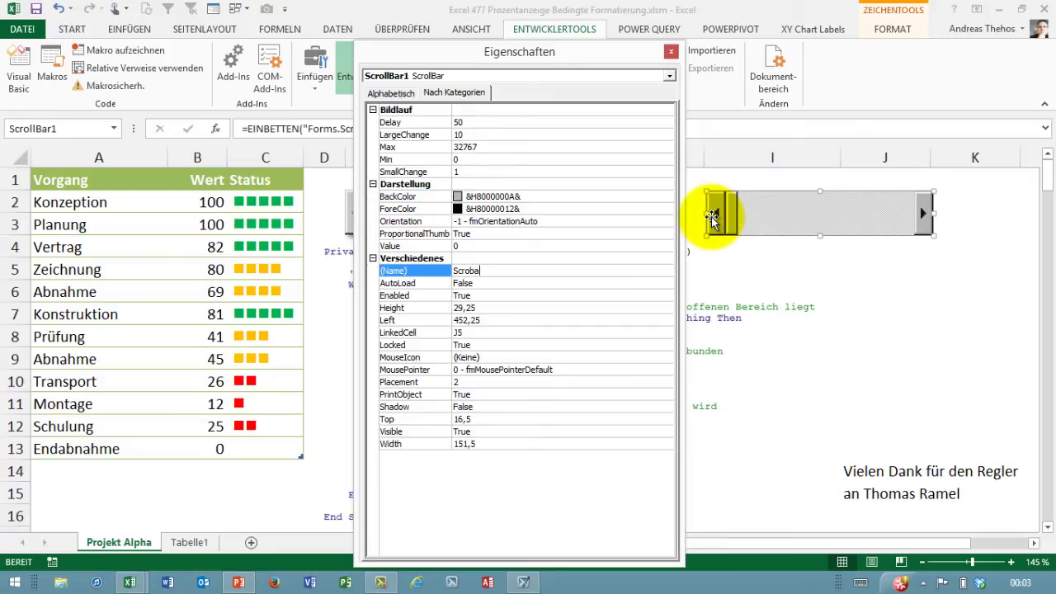
click(392, 93)
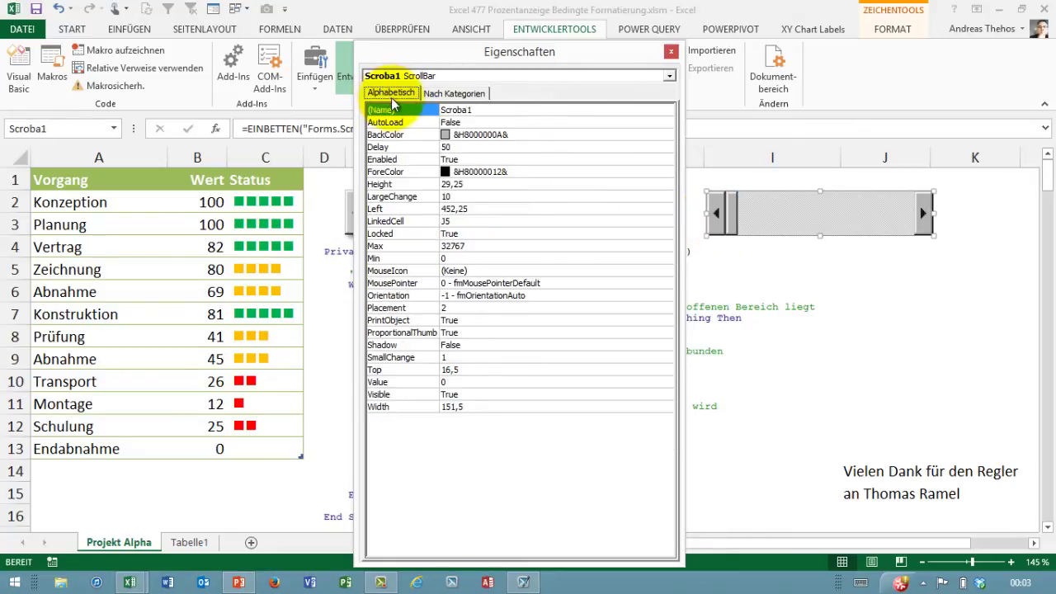
click(676, 54)
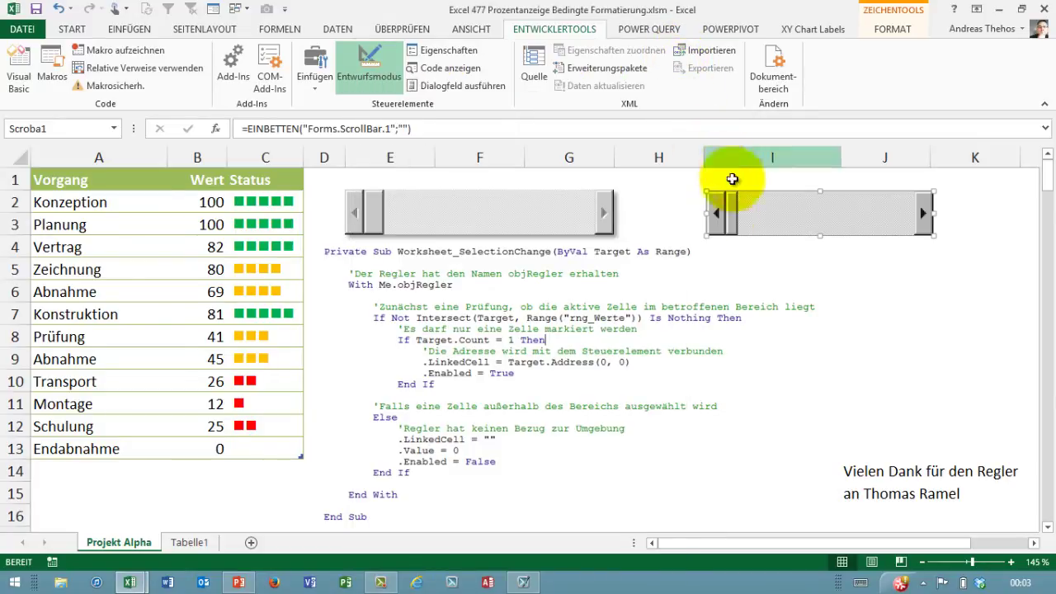
- Leave design mode and move Scroba1 until J5 reads 16445, then reopen Properties in design mode
click(370, 72)
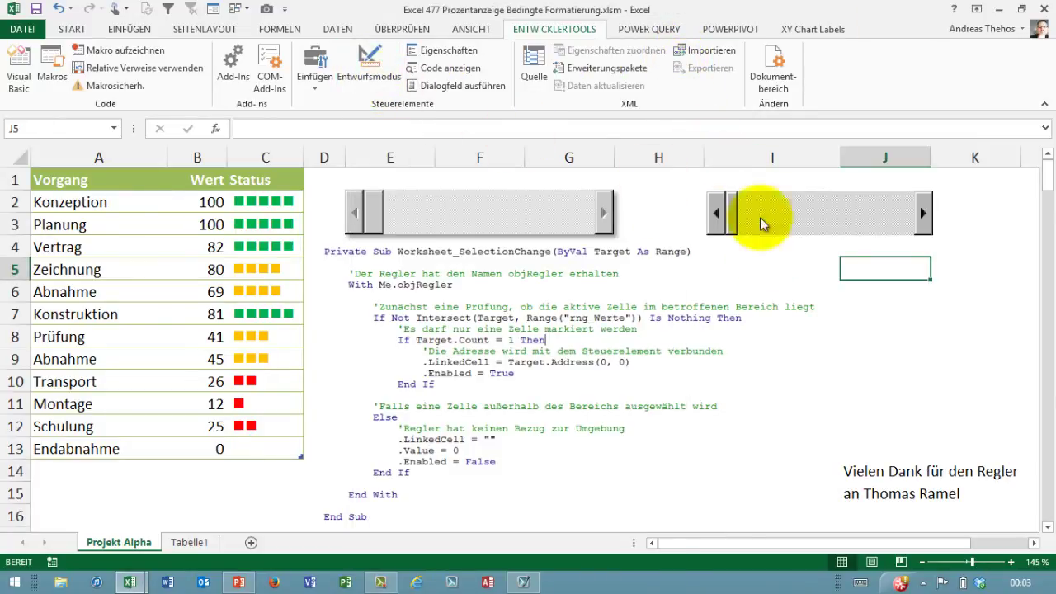
drag(925, 226, 924, 221)
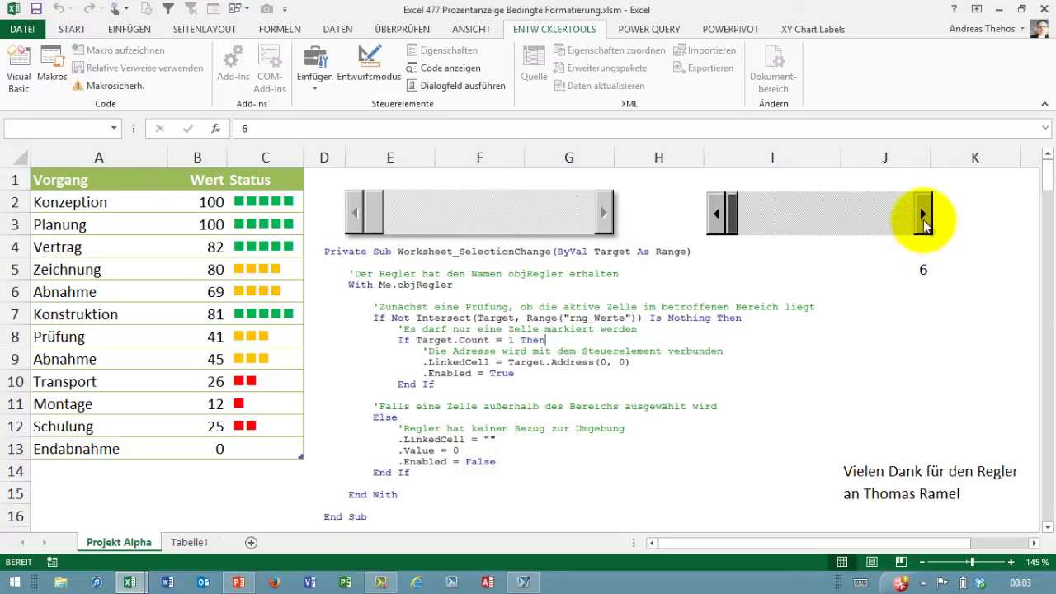
click(890, 214)
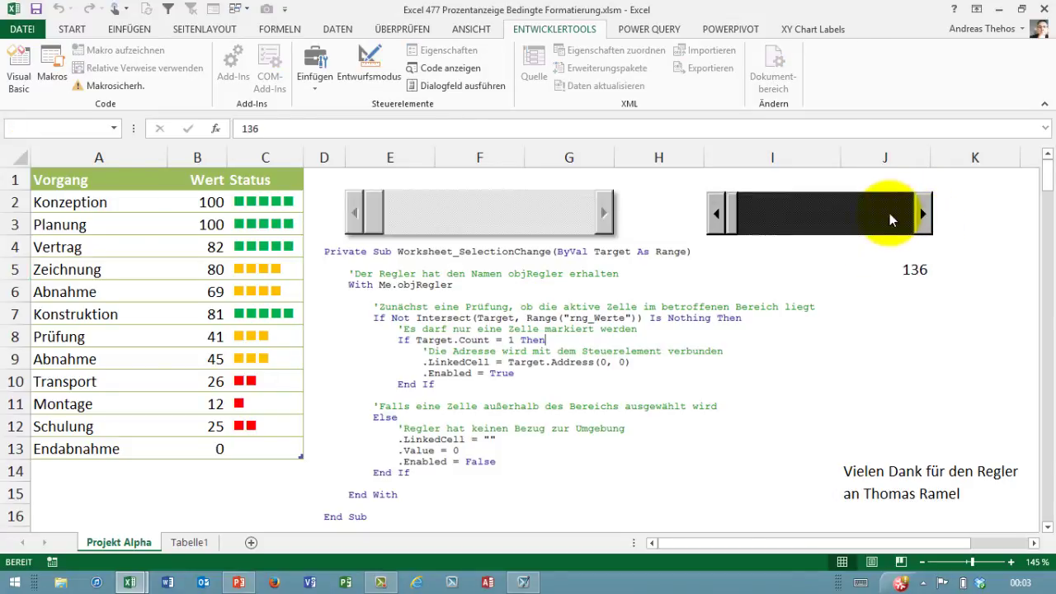
mouse_move(738, 207)
mouse_down()
mouse_move(825, 208)
mouse_move(801, 220)
mouse_up()
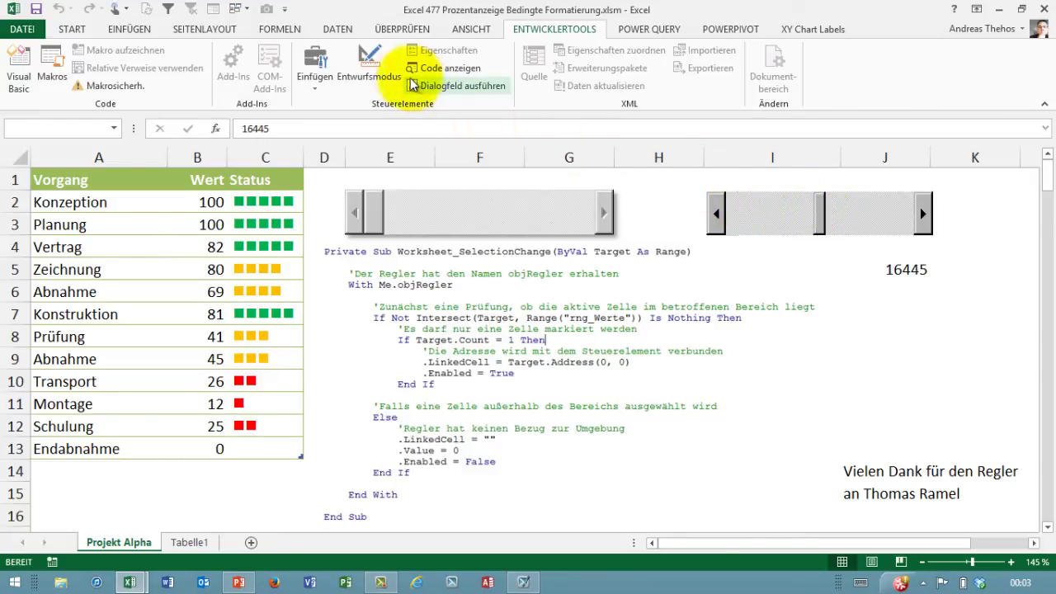
click(385, 75)
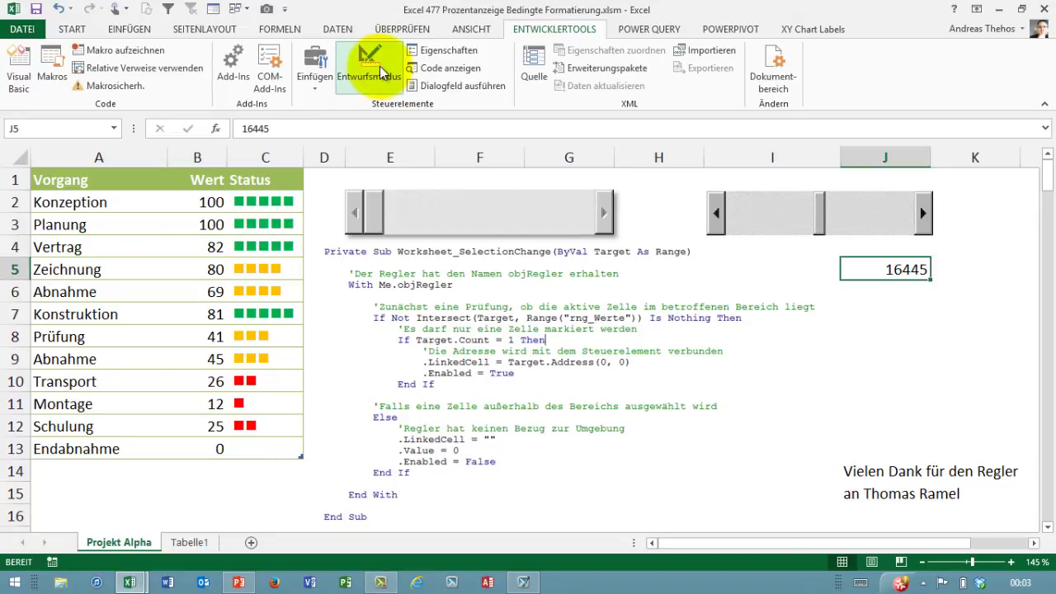
click(420, 51)
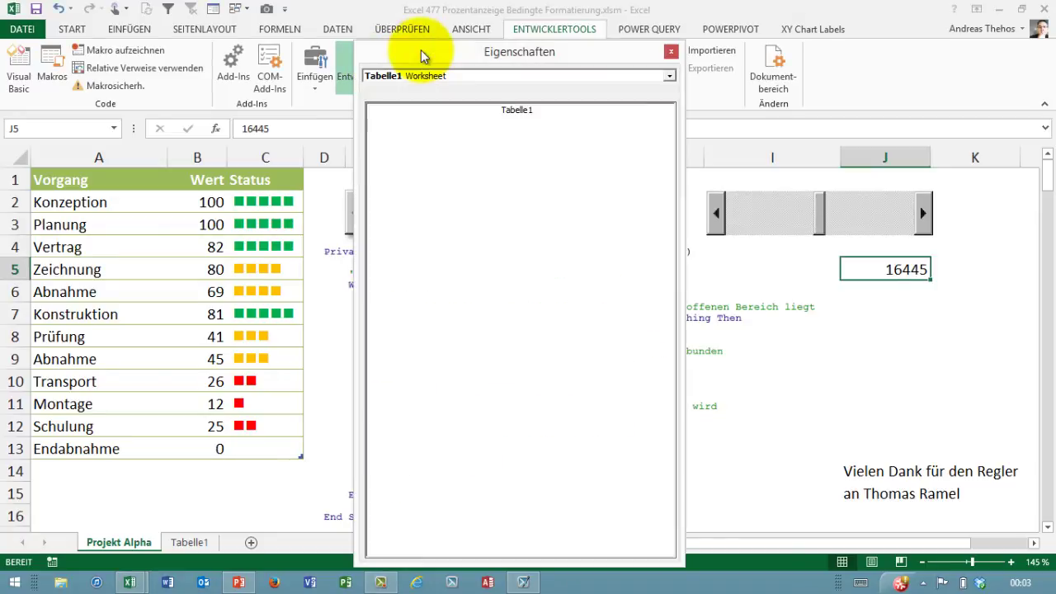
- Change Scroba1's Max property from 32767 to 100 so cell J5 reads 100
click(788, 215)
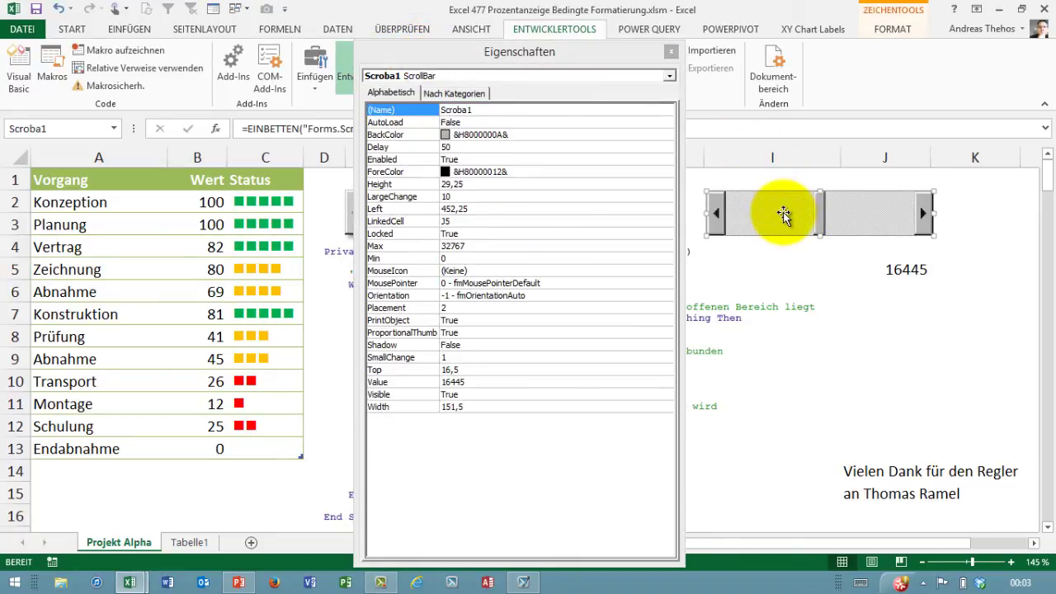
click(474, 246)
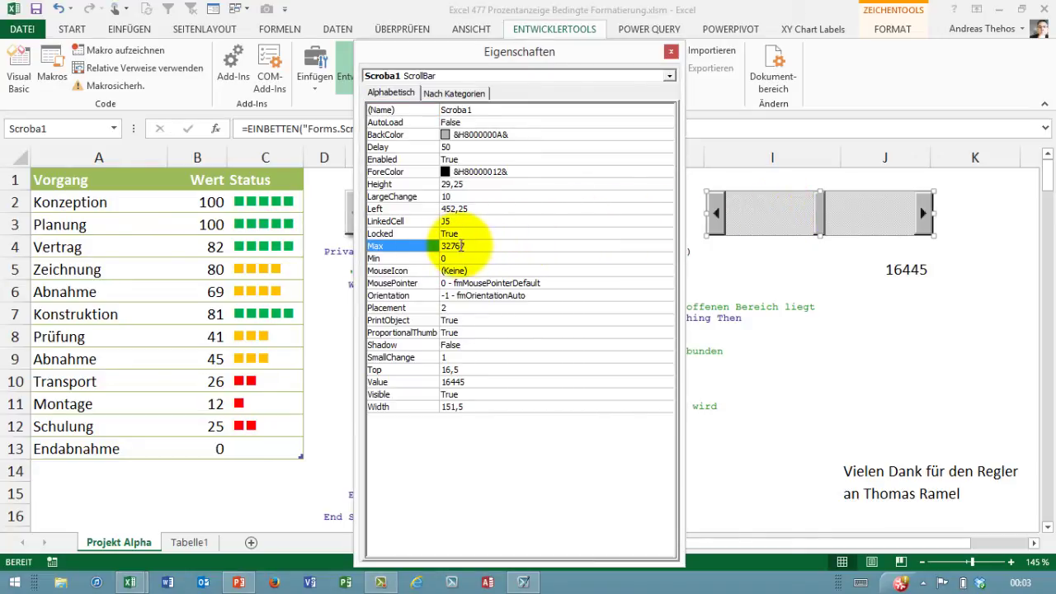
drag(481, 243, 439, 256)
text(100)
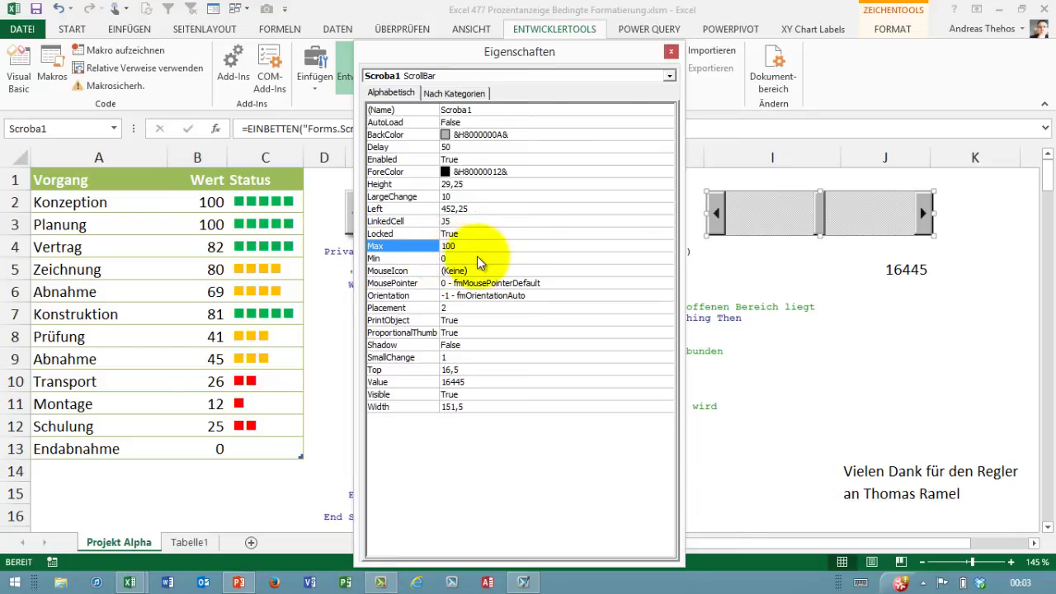
key(Return)
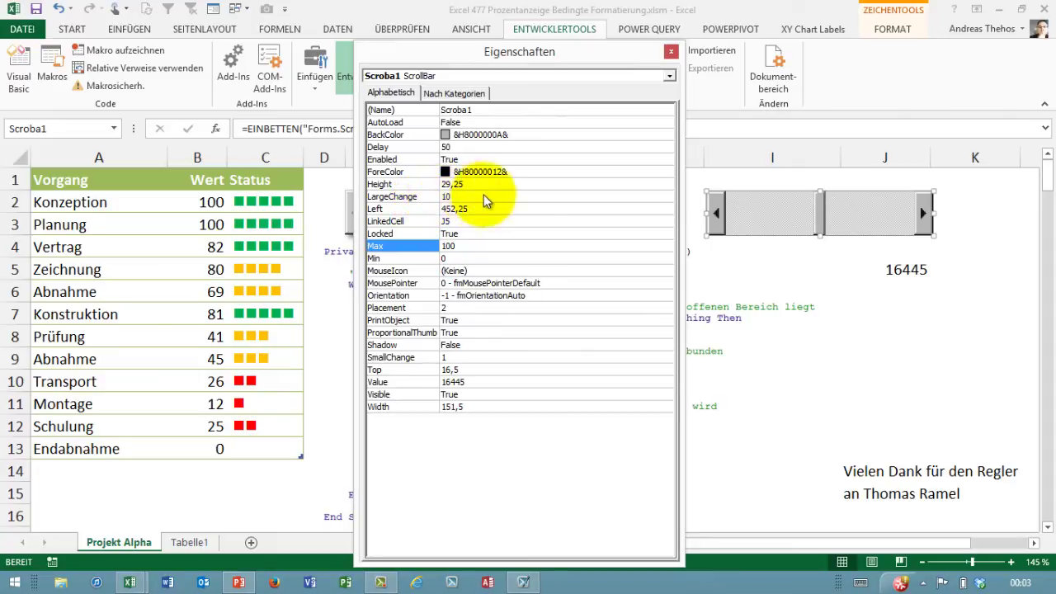
click(674, 53)
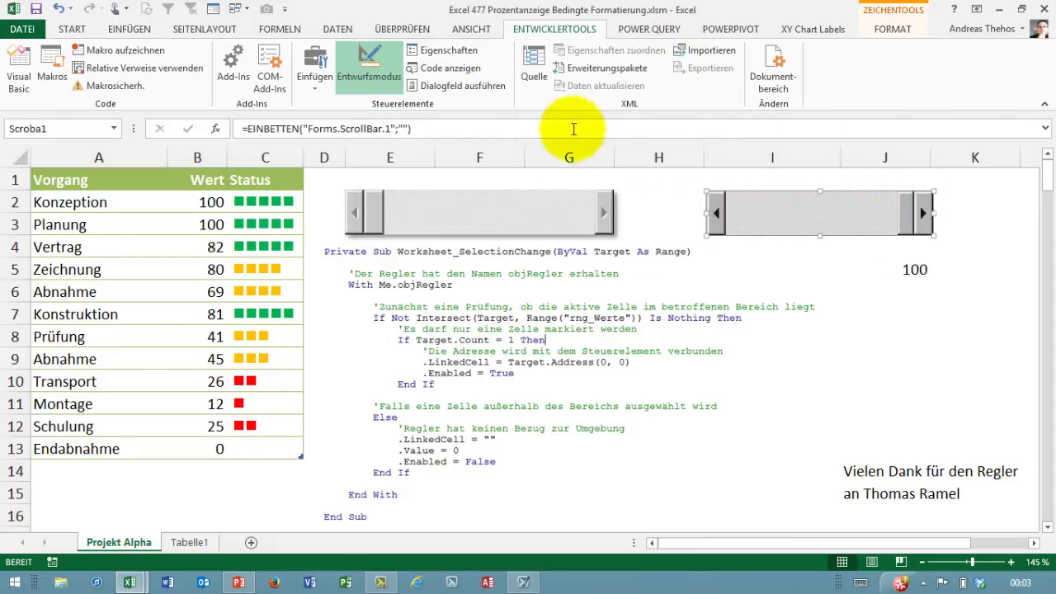
- Nudge the scroll bar up and draw a rectangle across columns I–J overlapping it
click(769, 273)
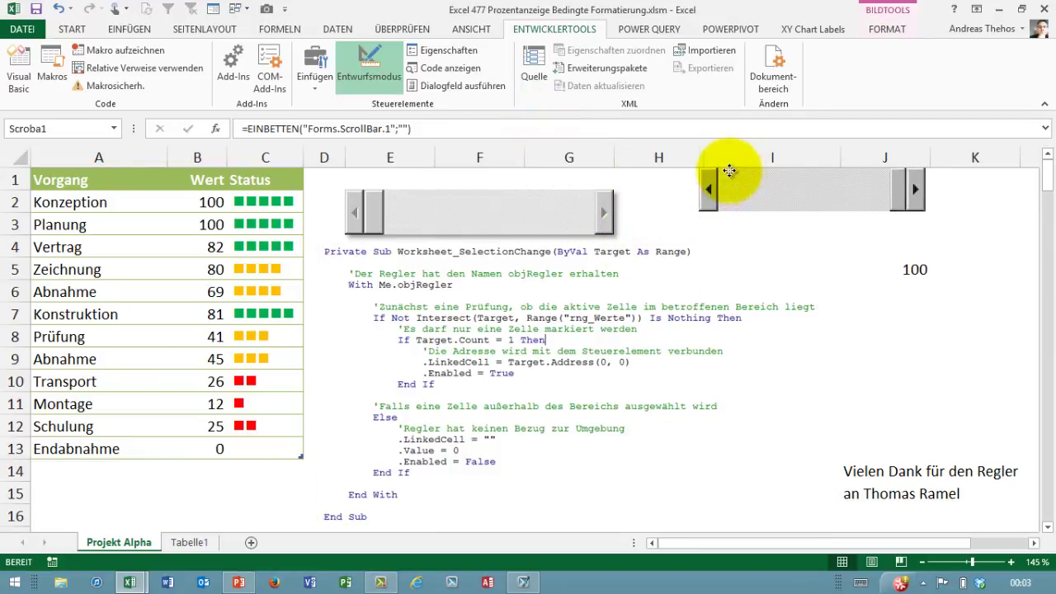
drag(737, 213, 692, 191)
click(129, 29)
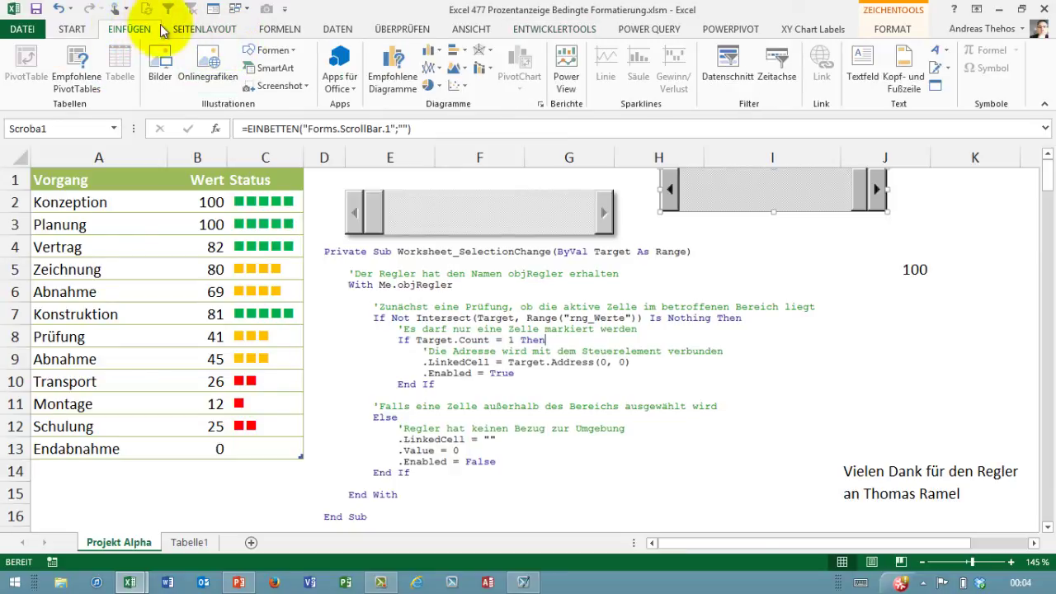
click(268, 51)
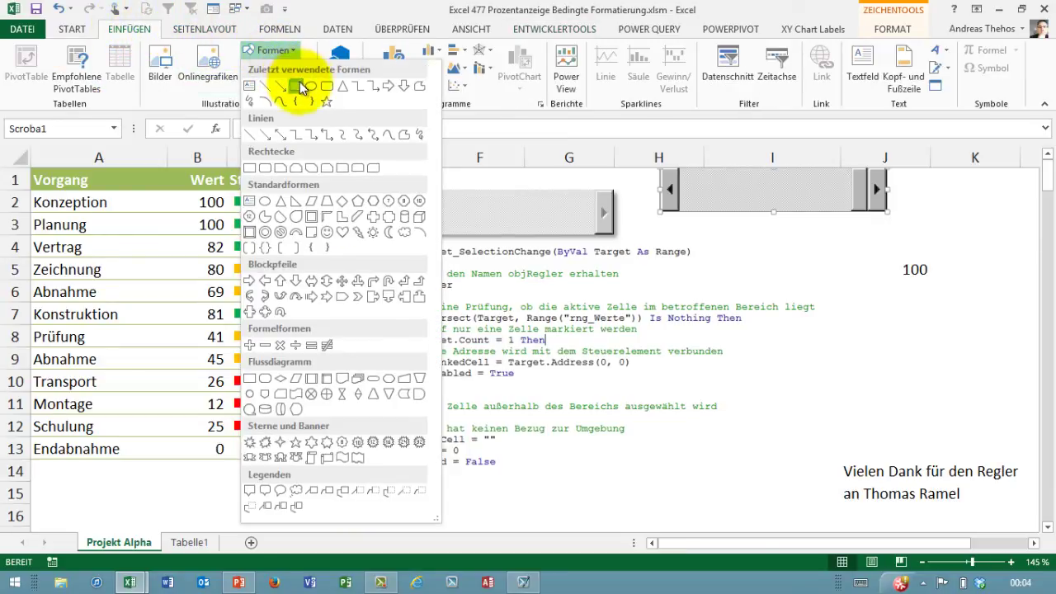
click(299, 88)
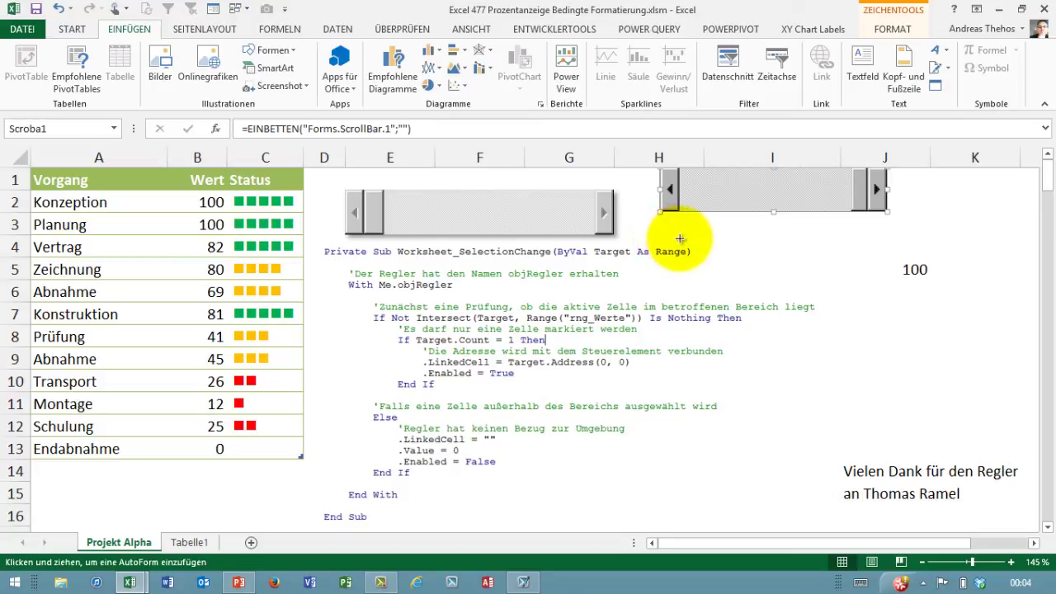
mouse_move(702, 234)
mouse_down()
mouse_move(920, 210)
mouse_move(931, 190)
mouse_up()
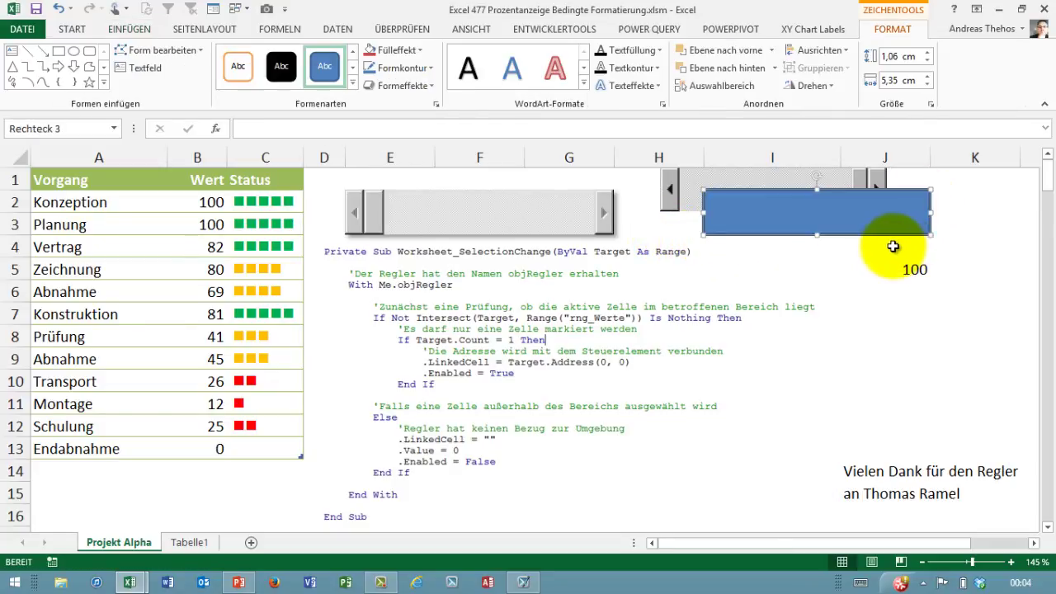
- Give the rectangle white fill, no outline and a shadow, then drag the scroll bar onto it
click(413, 51)
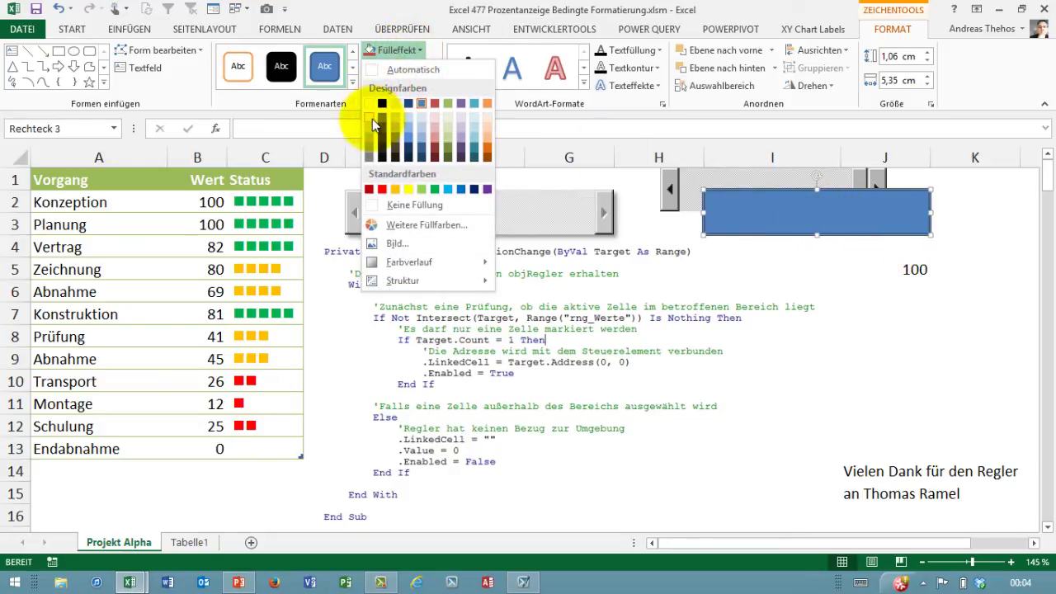
click(372, 119)
click(399, 69)
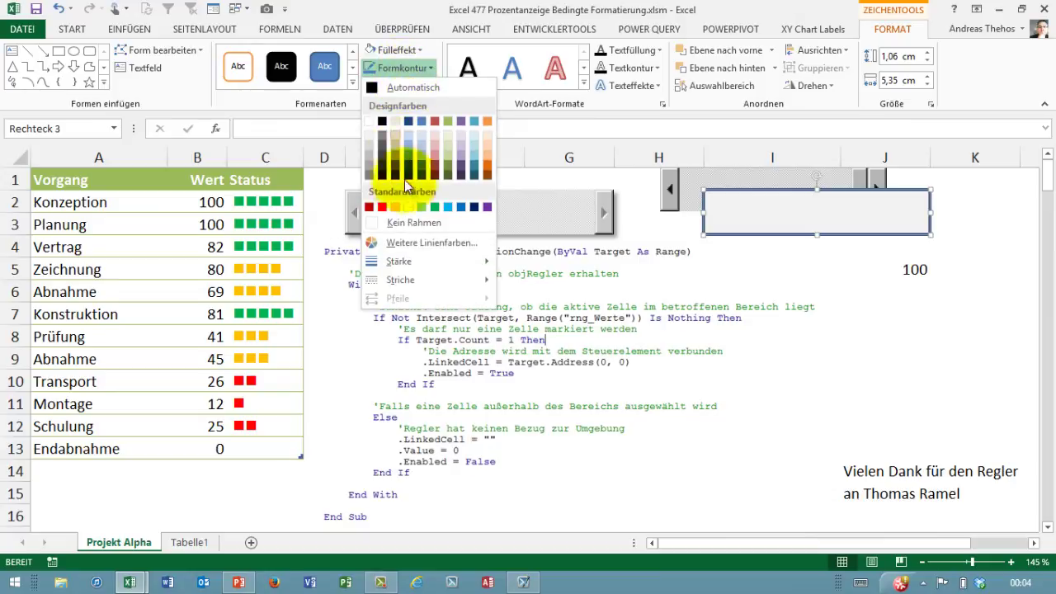
click(408, 222)
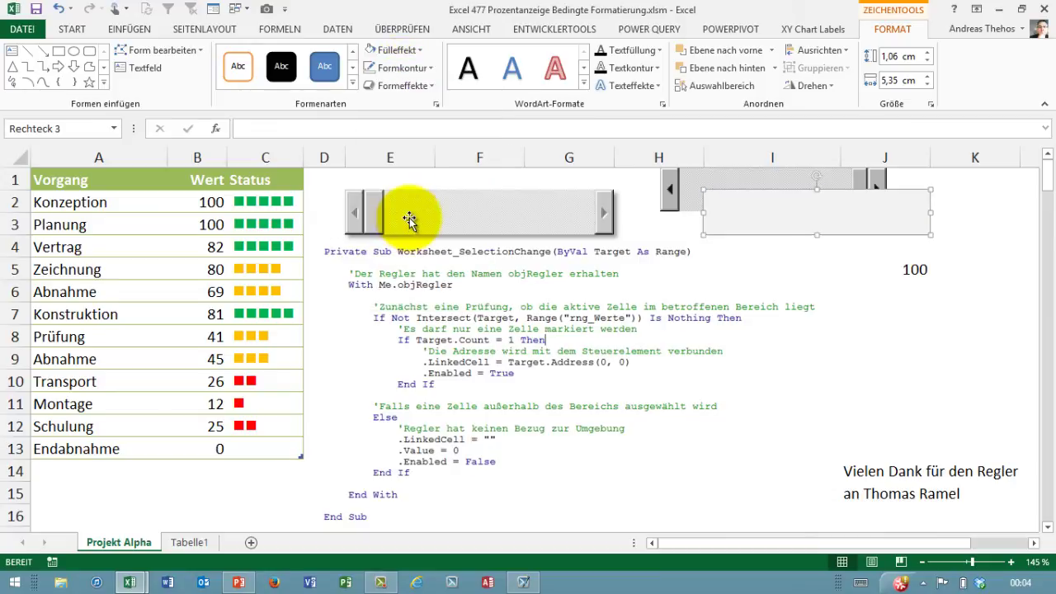
click(405, 86)
mouse_move(421, 183)
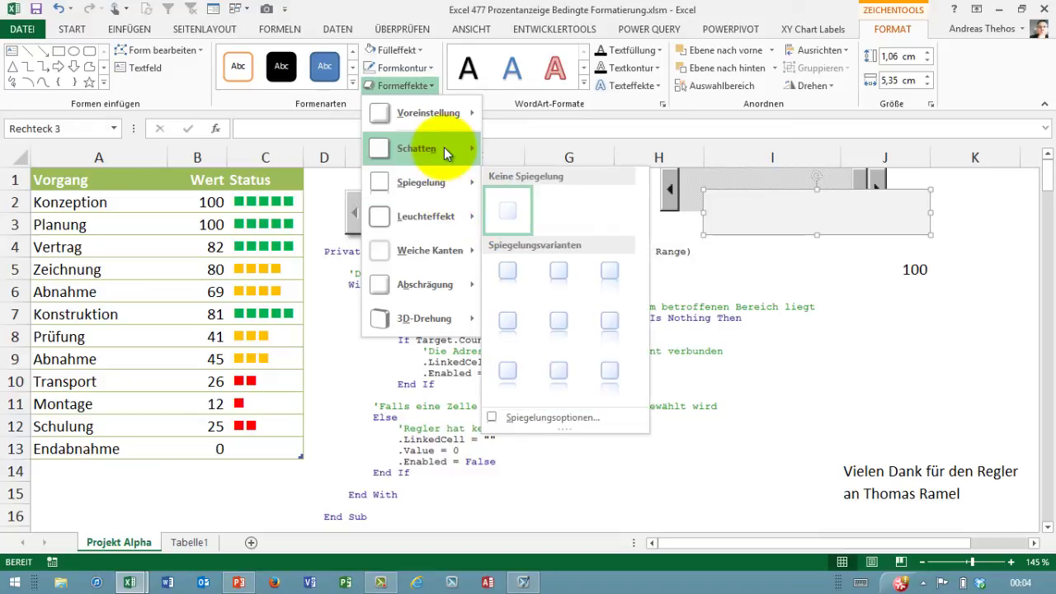
mouse_move(417, 149)
click(513, 219)
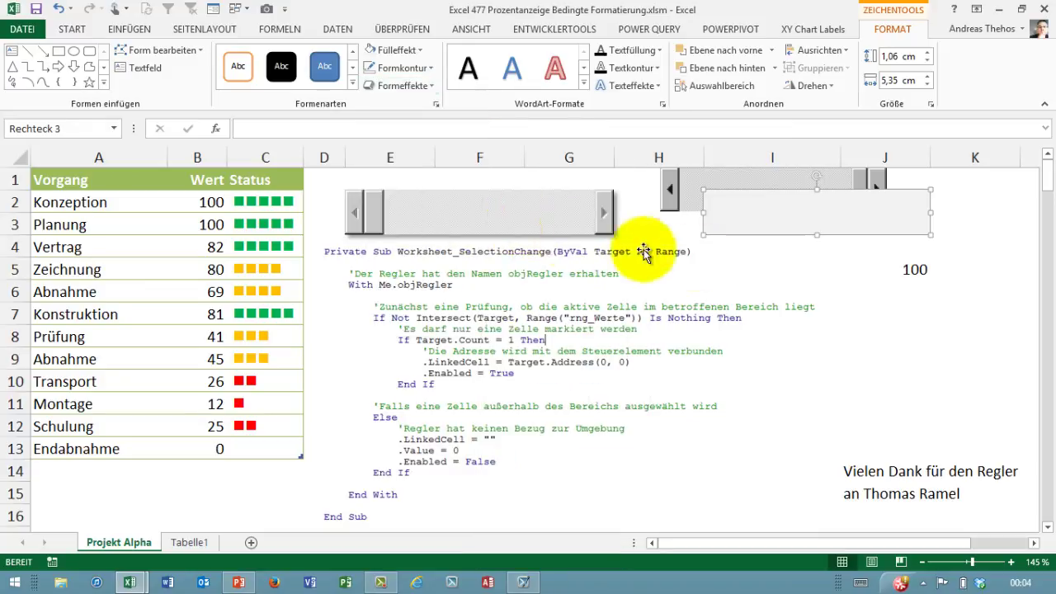
click(768, 249)
click(685, 182)
drag(703, 190, 708, 193)
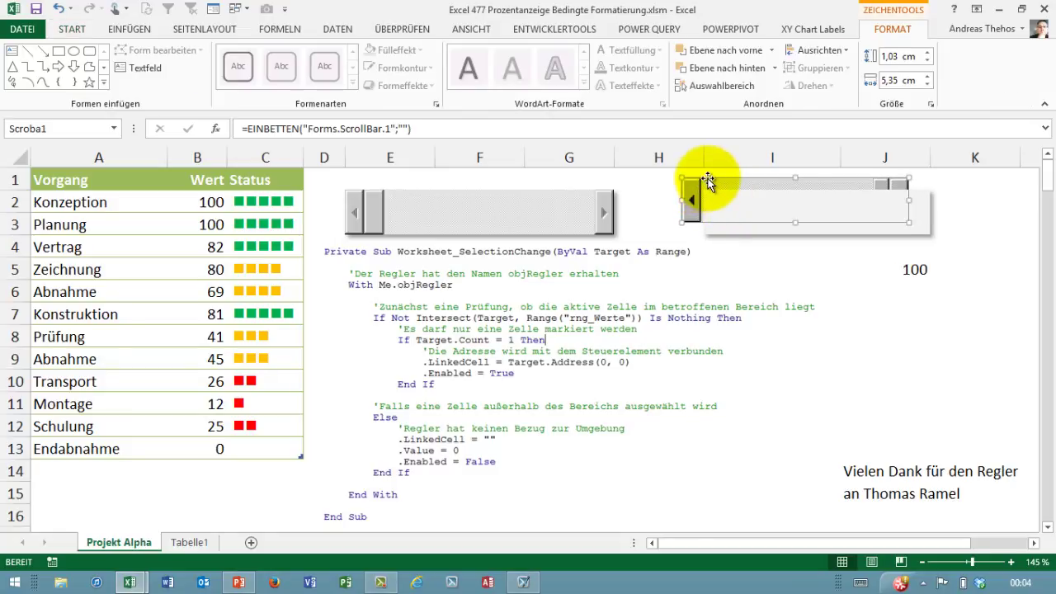
- Bring Scroba1 forward in front of Rechteck 3, then select cell I5 to deselect it
click(704, 51)
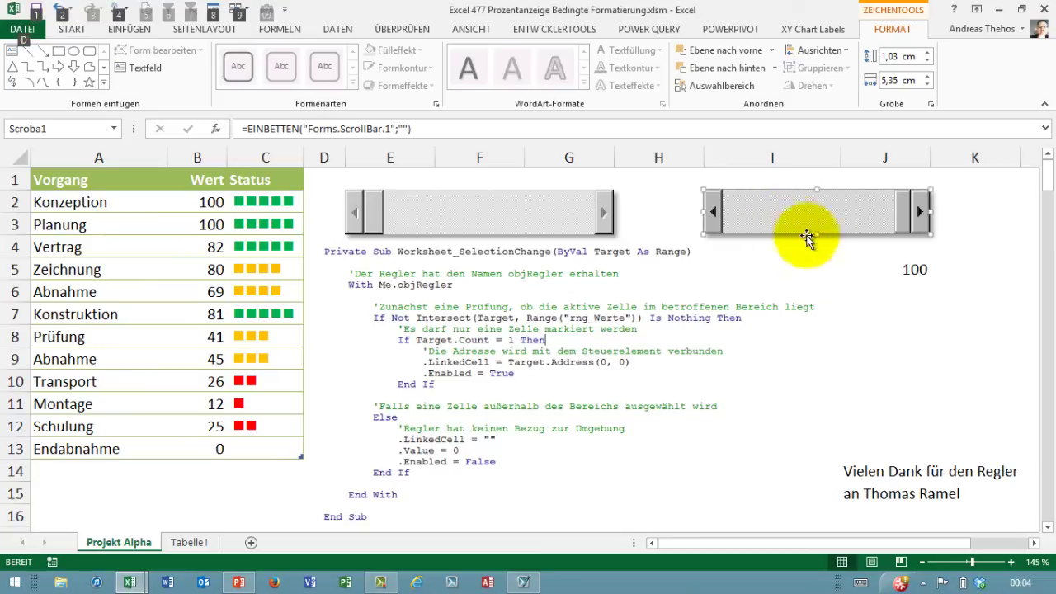
click(825, 268)
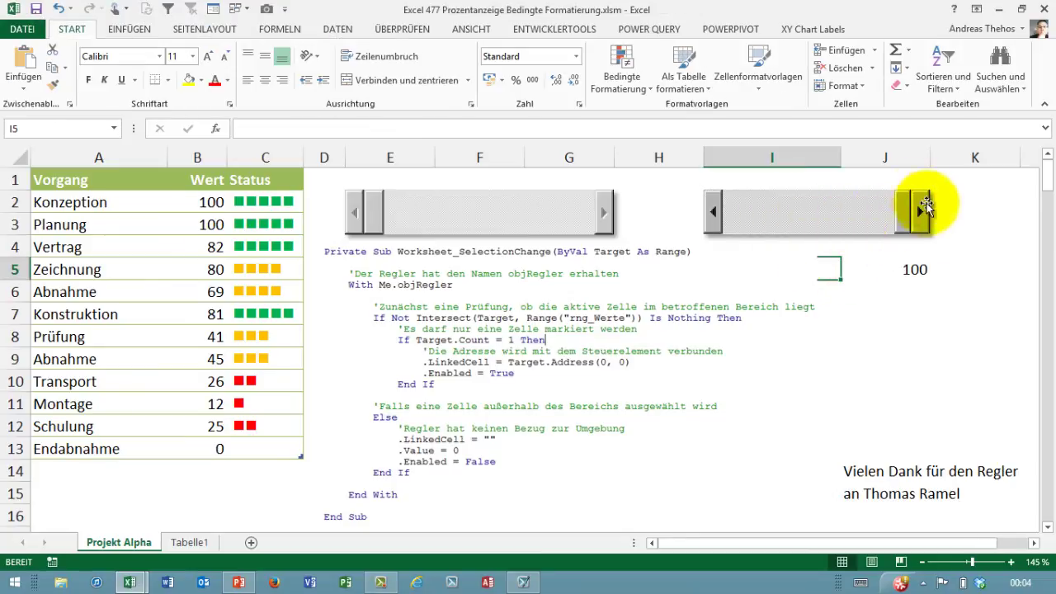